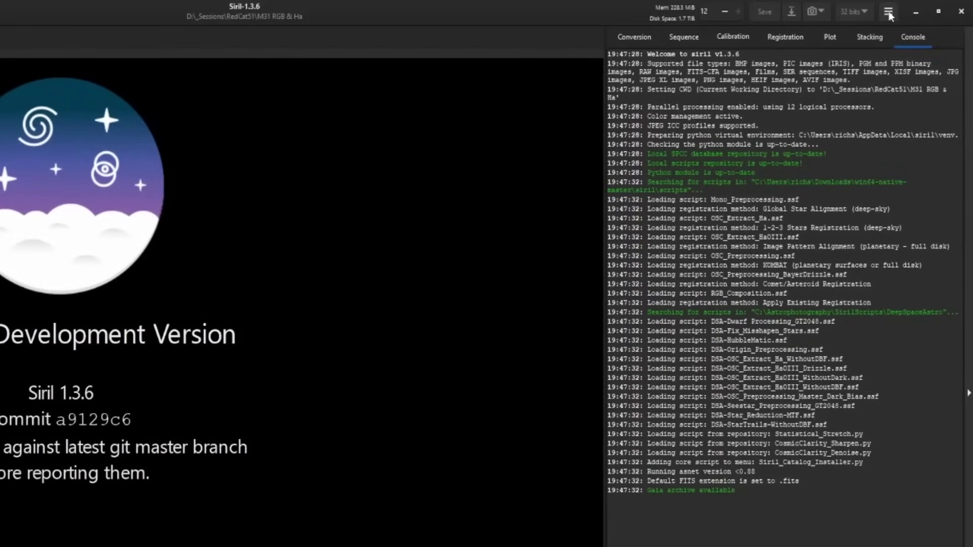
- Tick DSA-Star_Reduction.py in the Get Scripts preferences and apply the selection
click(915, 9)
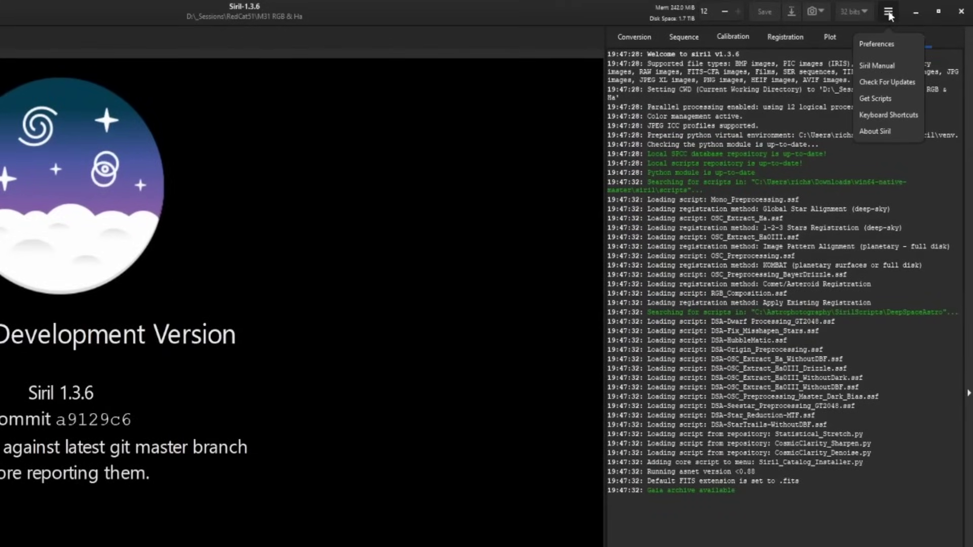
click(886, 100)
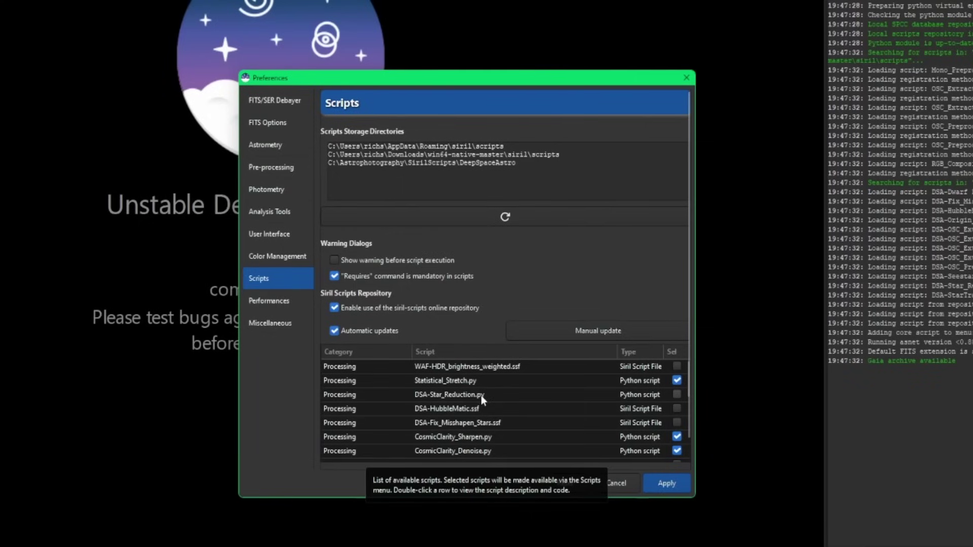
click(677, 394)
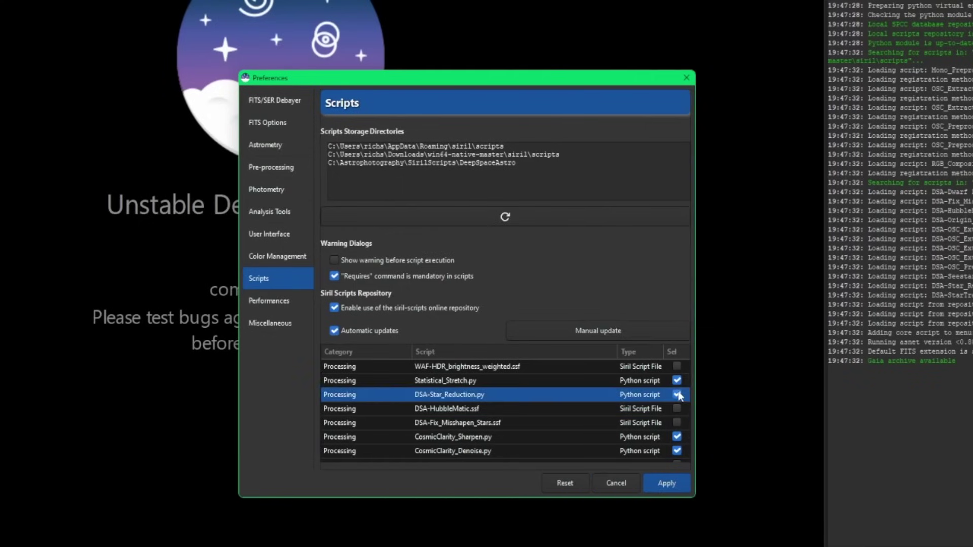
click(667, 483)
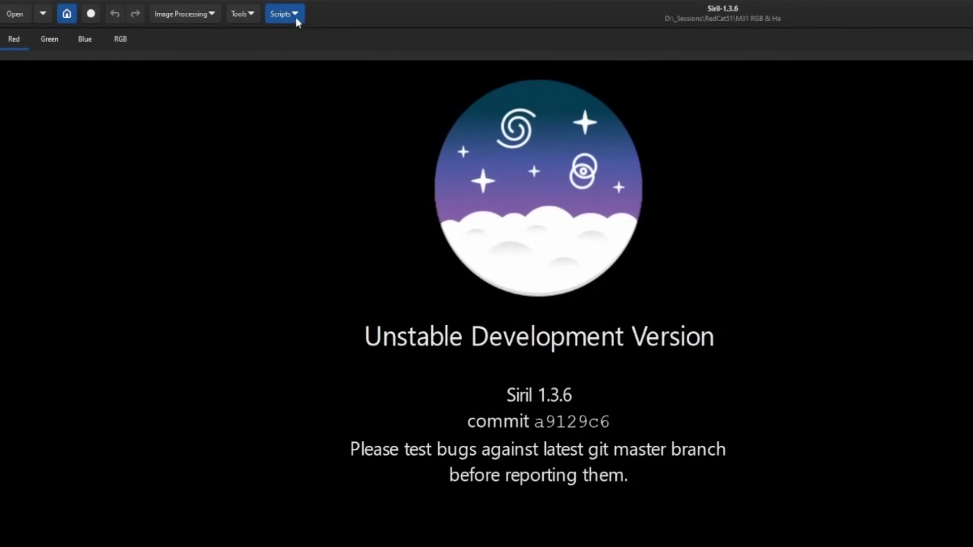
- Launch DSA-Star_Reduction.py from the Python Scripts menu
click(293, 14)
mouse_move(294, 52)
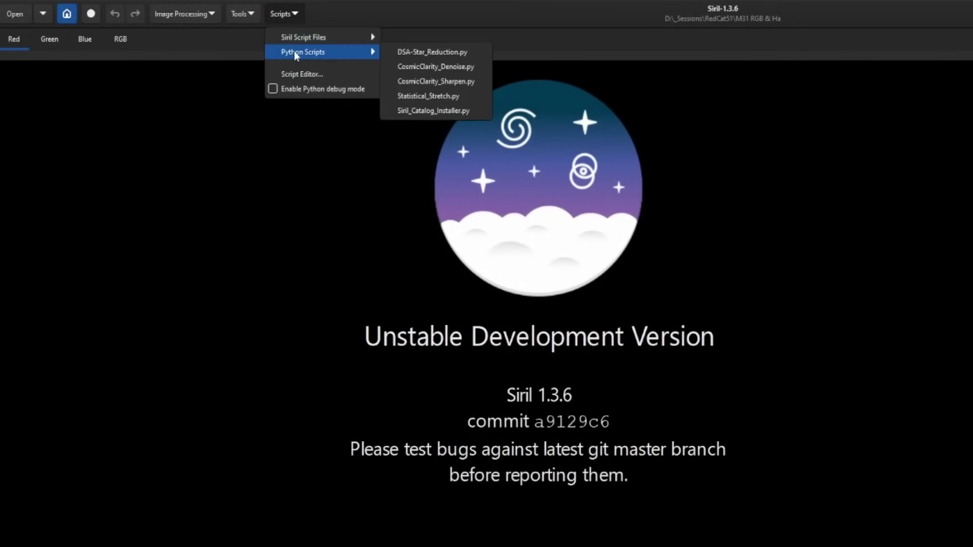
click(480, 52)
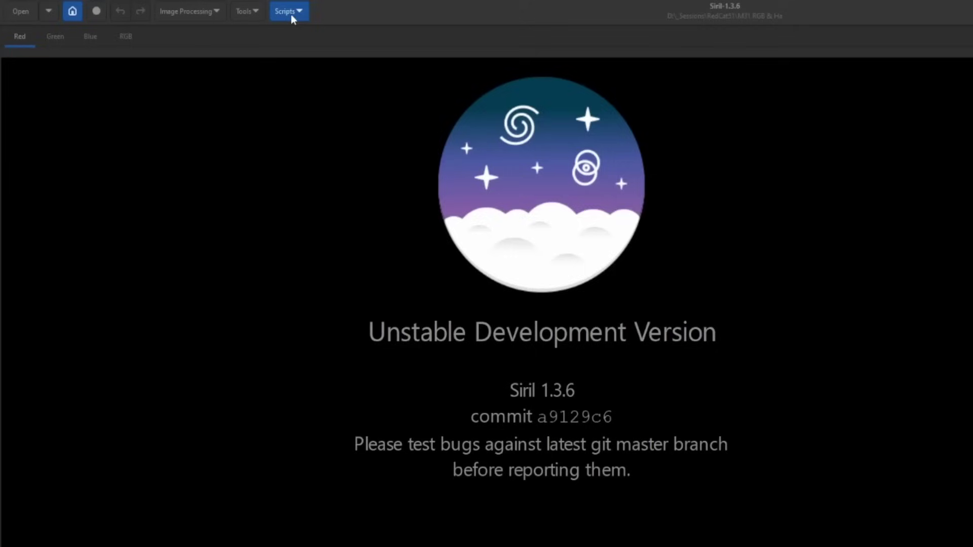
- Run DSA-Star_Reduction.py and dismiss the Starnet not configured error
click(291, 14)
mouse_move(311, 46)
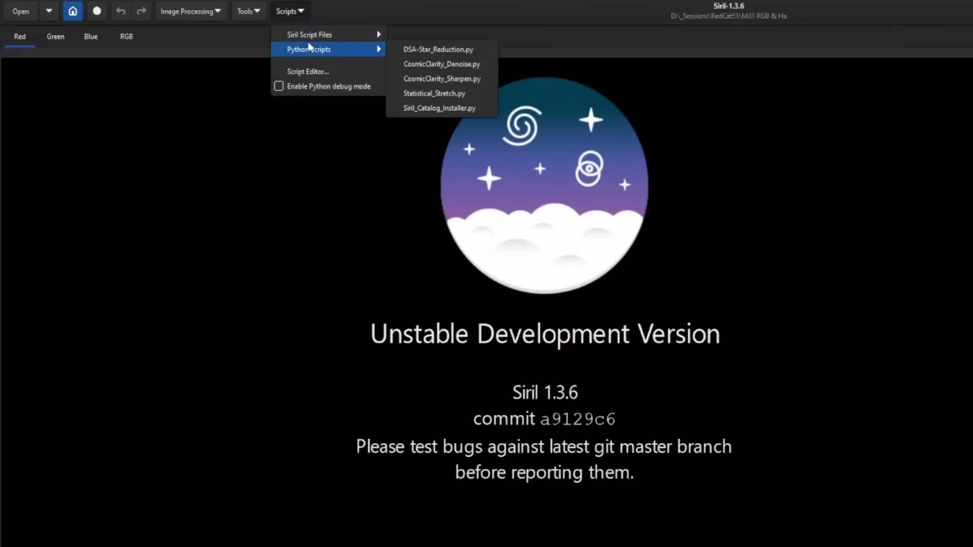
click(421, 46)
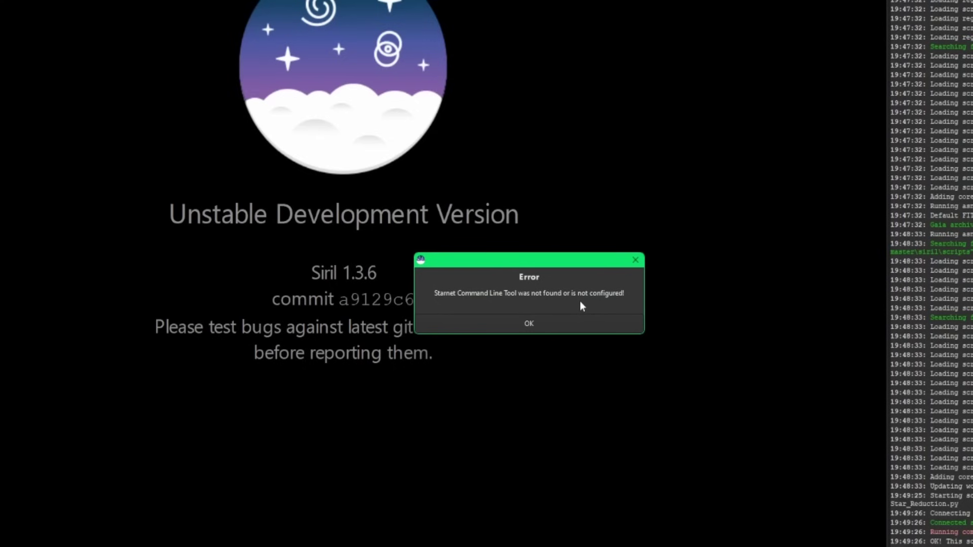
click(538, 325)
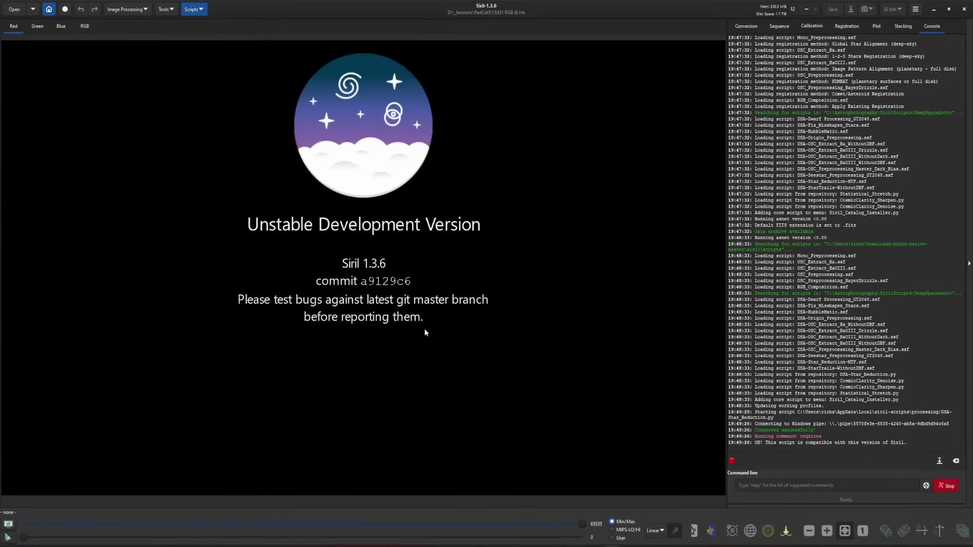
- Run DSA-Star_Reduction.py again and dismiss the error asking for a FITS image
click(208, 9)
mouse_move(217, 34)
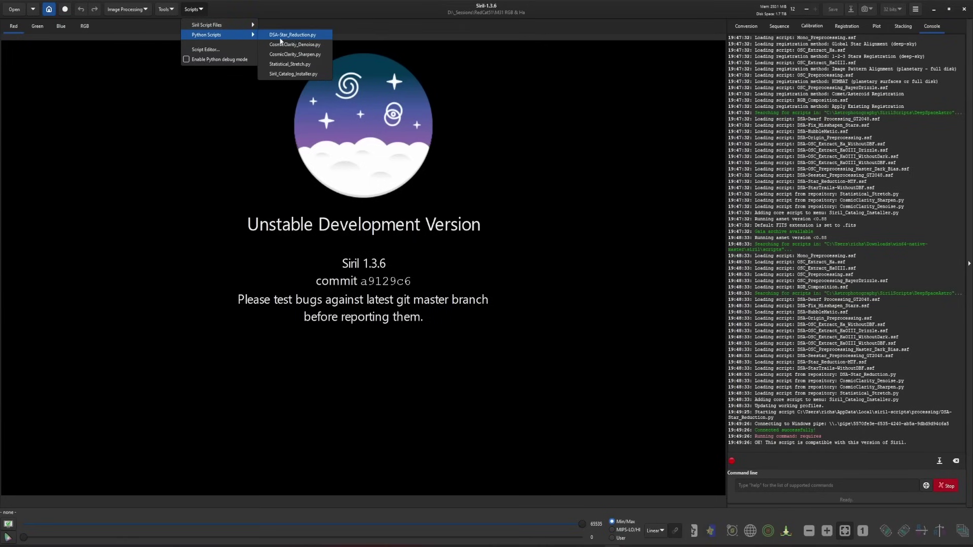
click(305, 40)
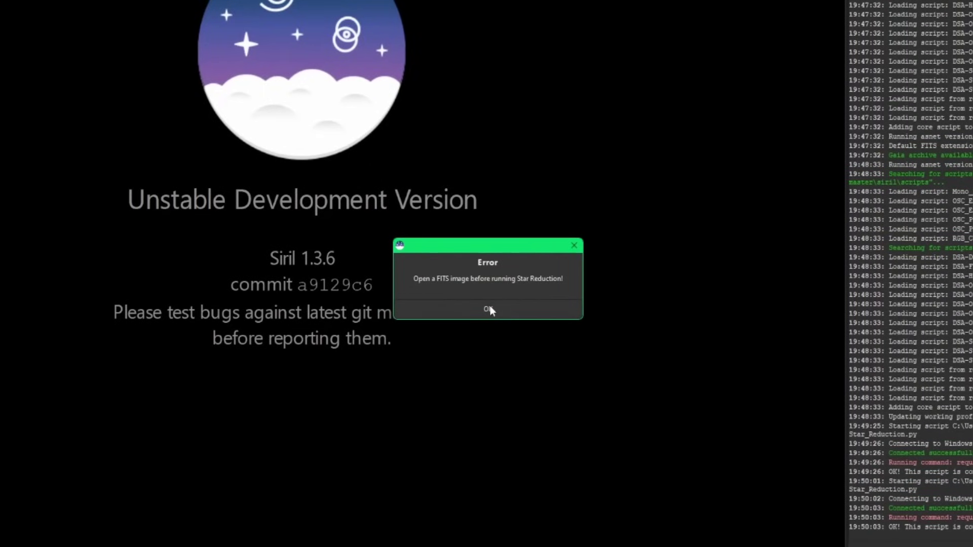
click(488, 309)
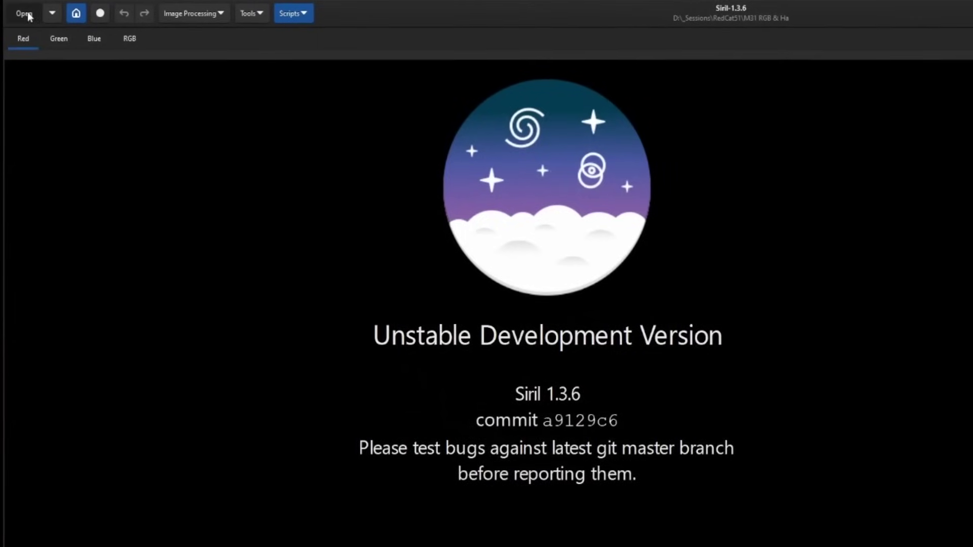
- Open MosaicFinal-Resize.jpg from the _Sessions > Test Images folder
click(14, 9)
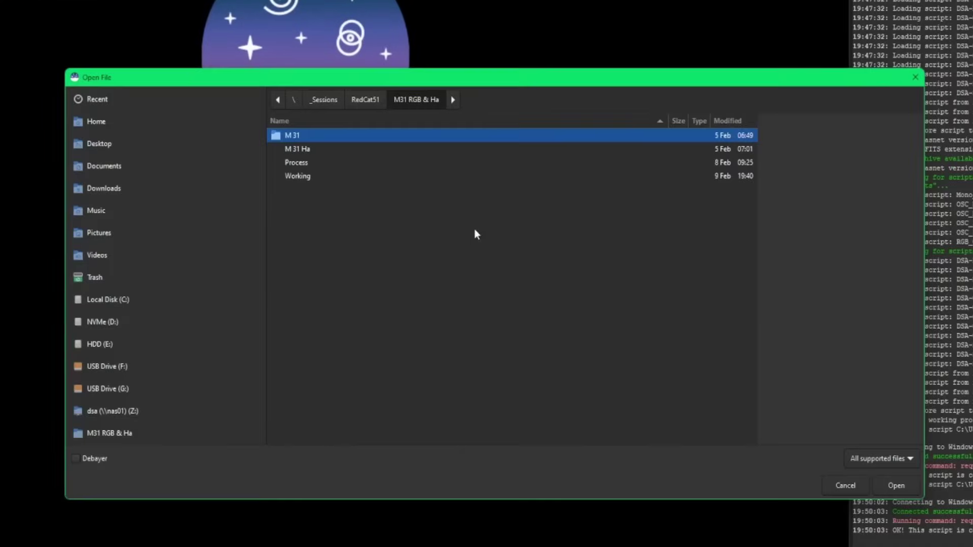
click(321, 101)
double_click(431, 270)
double_click(352, 137)
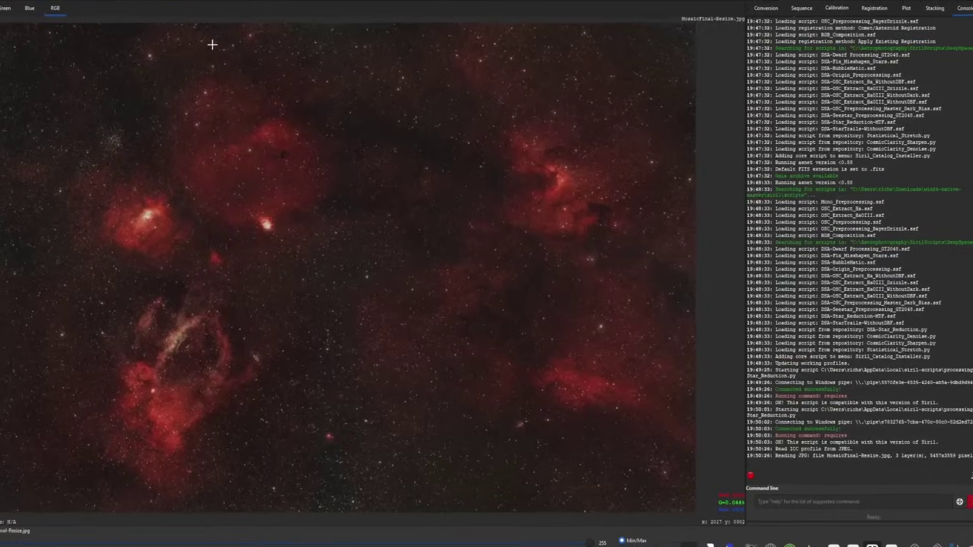
- Run DSA-Star_Reduction.py on the JPG and dismiss the unsupported-format error
click(193, 9)
mouse_move(200, 35)
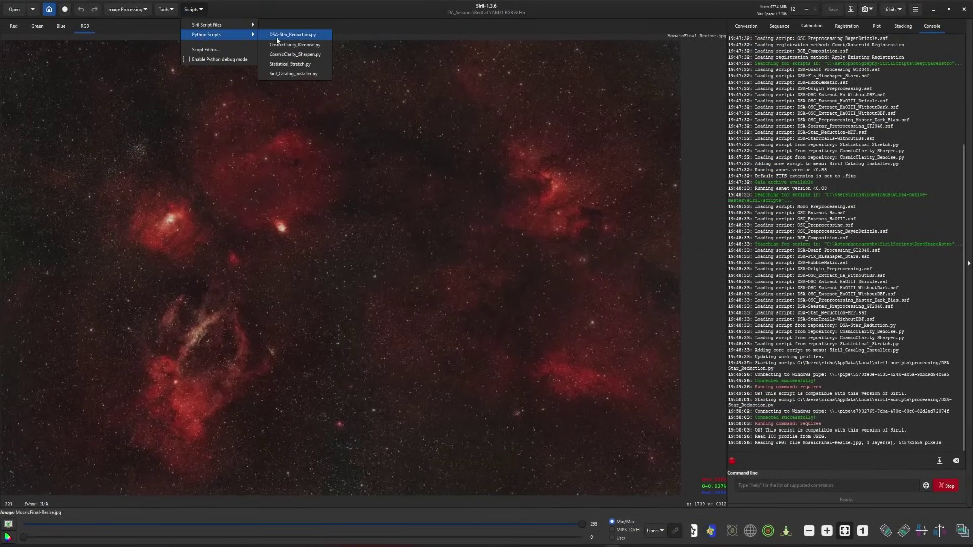
click(292, 35)
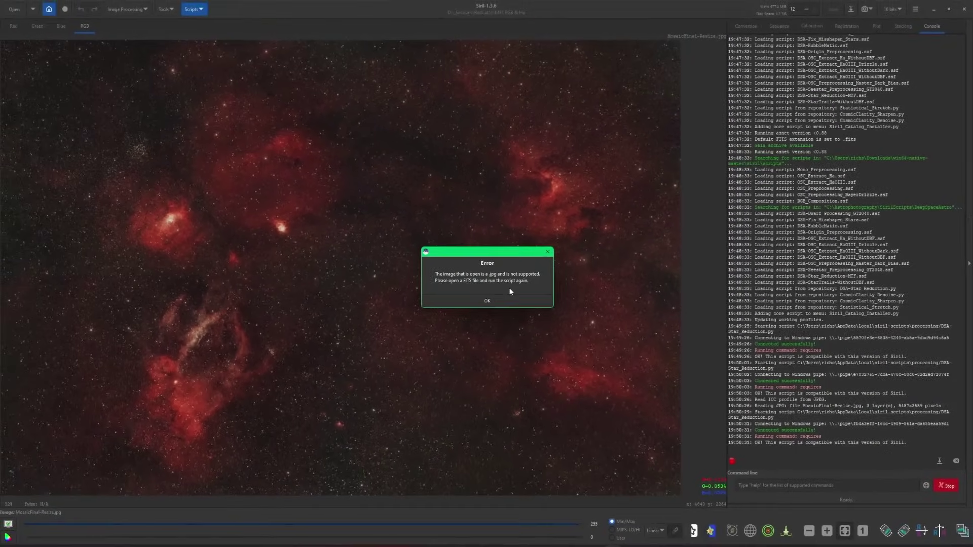
click(521, 313)
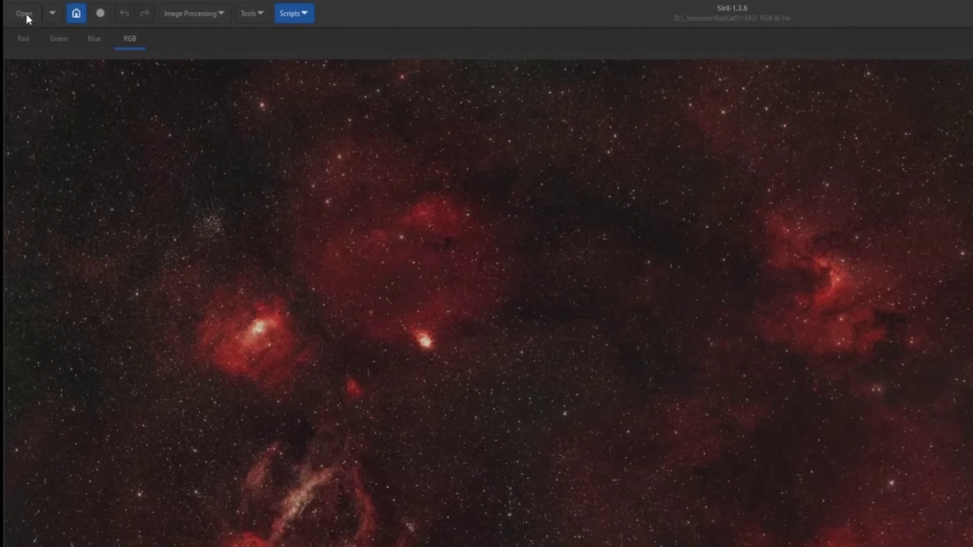
- Load NGC7635.fits from _Sessions > Test Images in place of the JPG mosaic
click(27, 15)
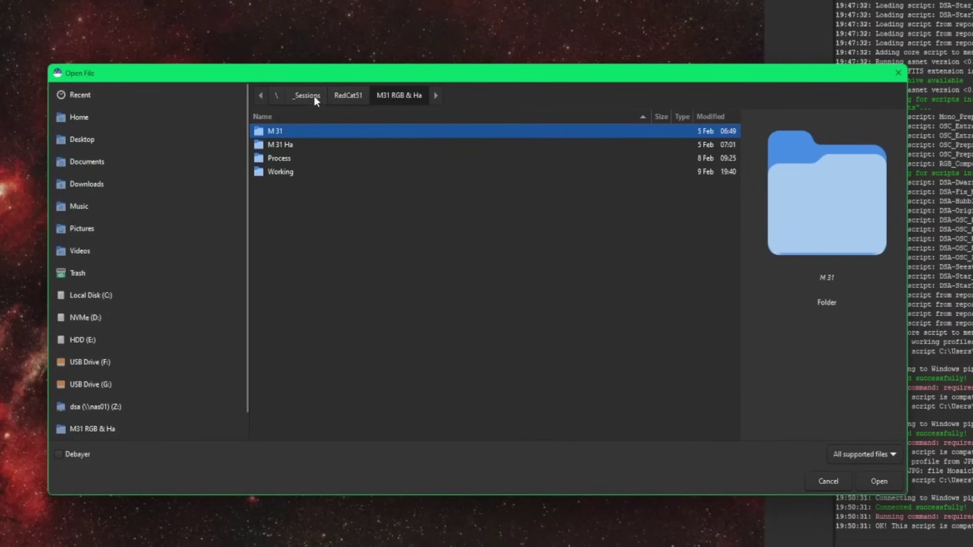
click(314, 96)
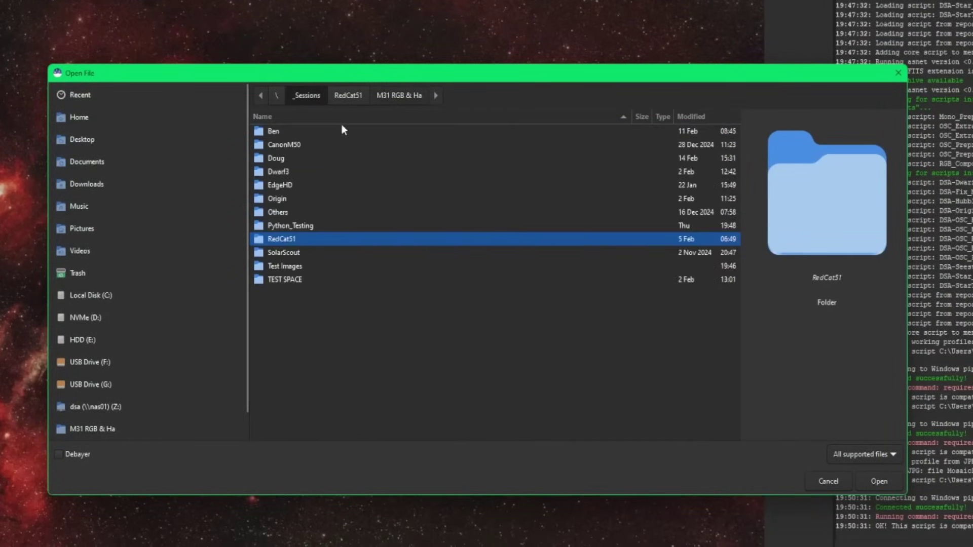
double_click(299, 269)
click(313, 146)
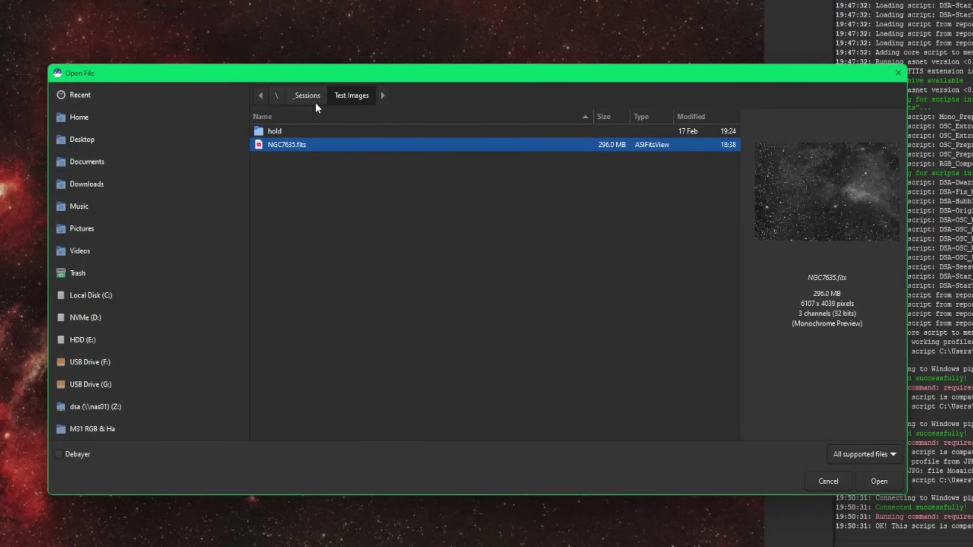
double_click(311, 144)
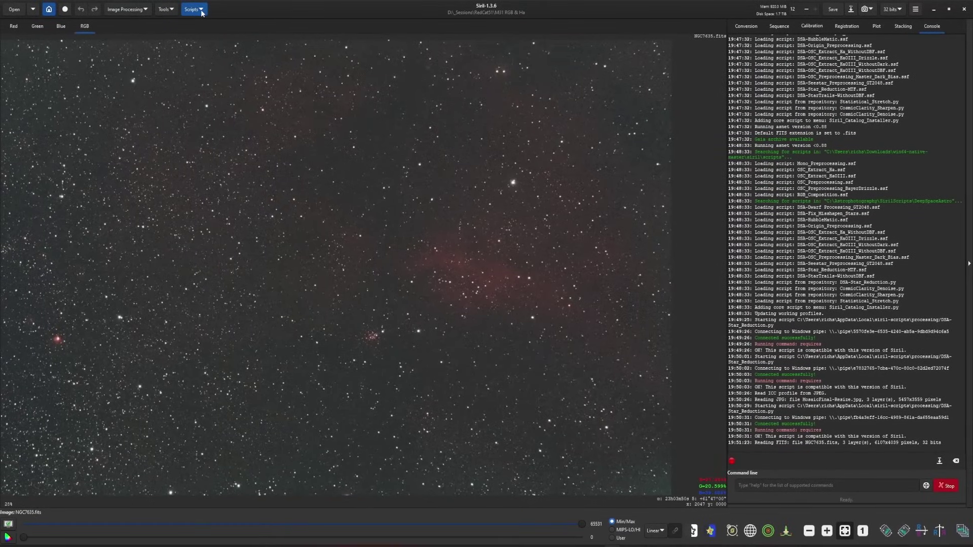
- Launch DSA-Star_Reduction.py on NGC7635 with Value 0.2 and Overwrite Output File checked
click(195, 9)
click(373, 42)
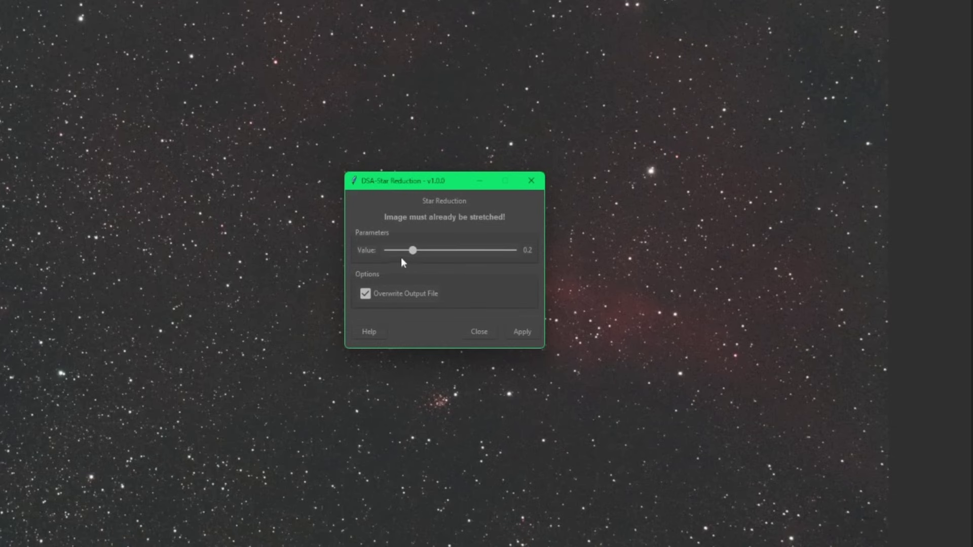
- Apply star reduction at 0.2, producing NGC7635_ReducedStars.fits and the starless file
click(522, 331)
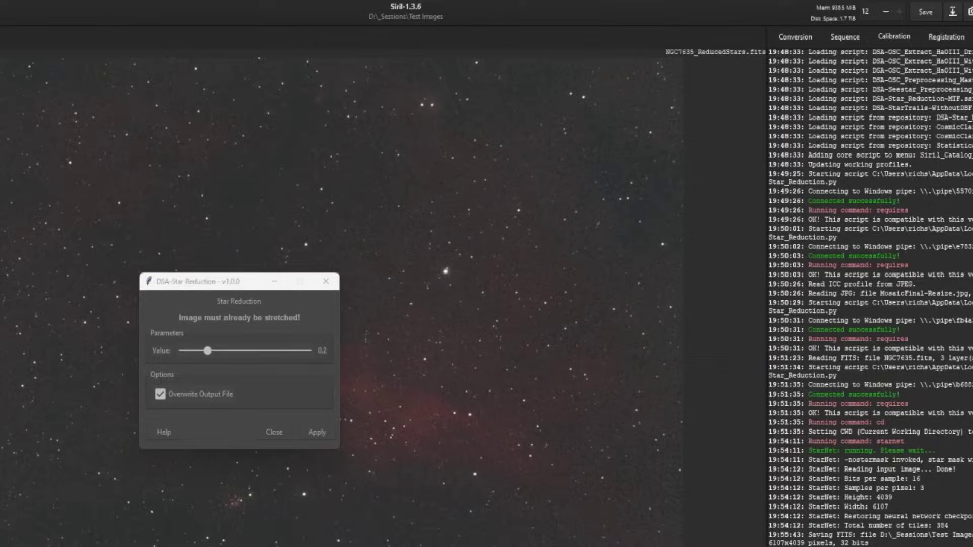
- In File Explorer, inspect NGC7635.fits, NGC7635_ReducedStars.fits and starless_NGC7635.fits in Test Images
key(alt+Tab)
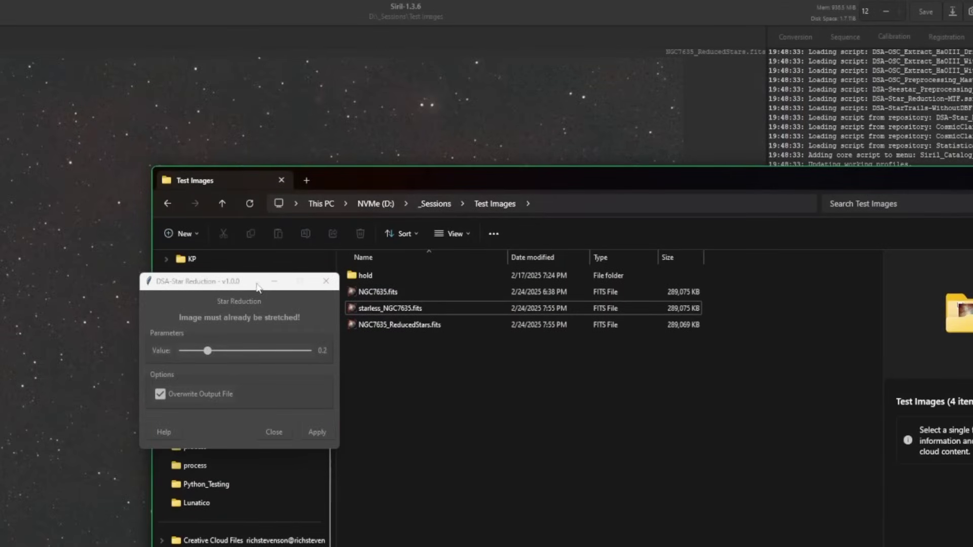
drag(519, 177, 643, 188)
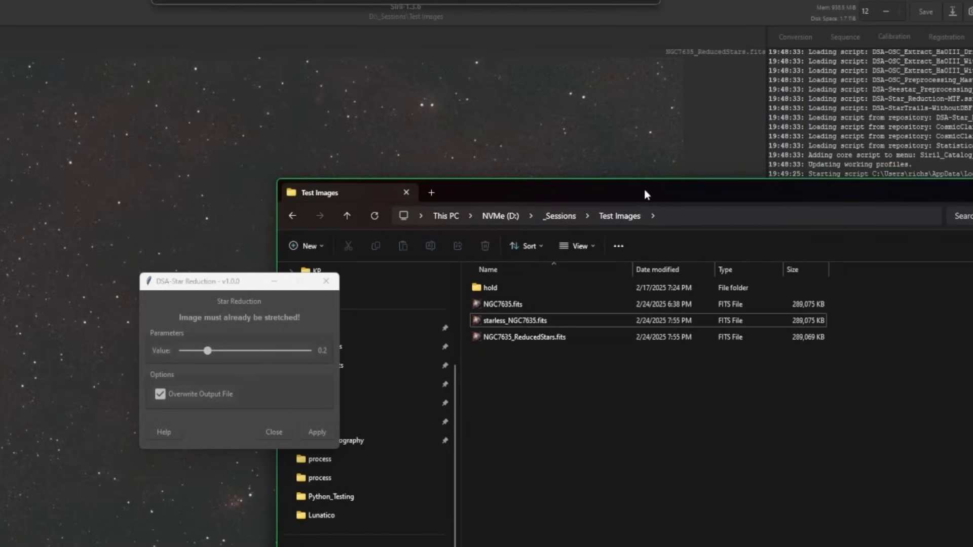
click(534, 306)
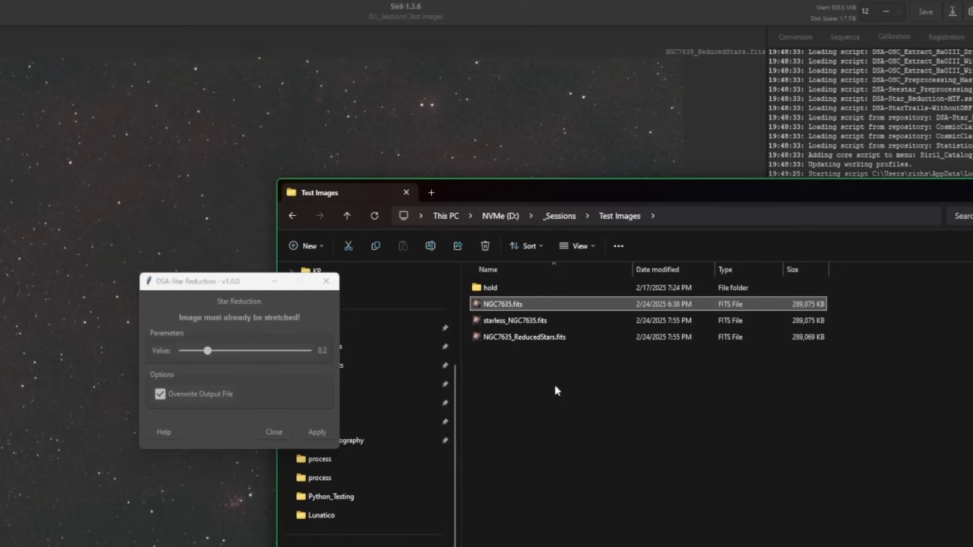
click(518, 337)
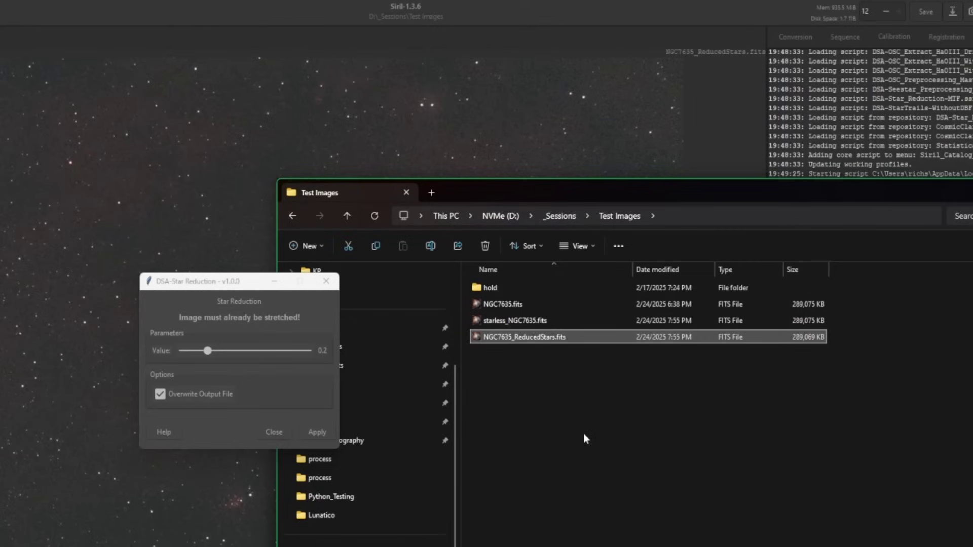
click(501, 322)
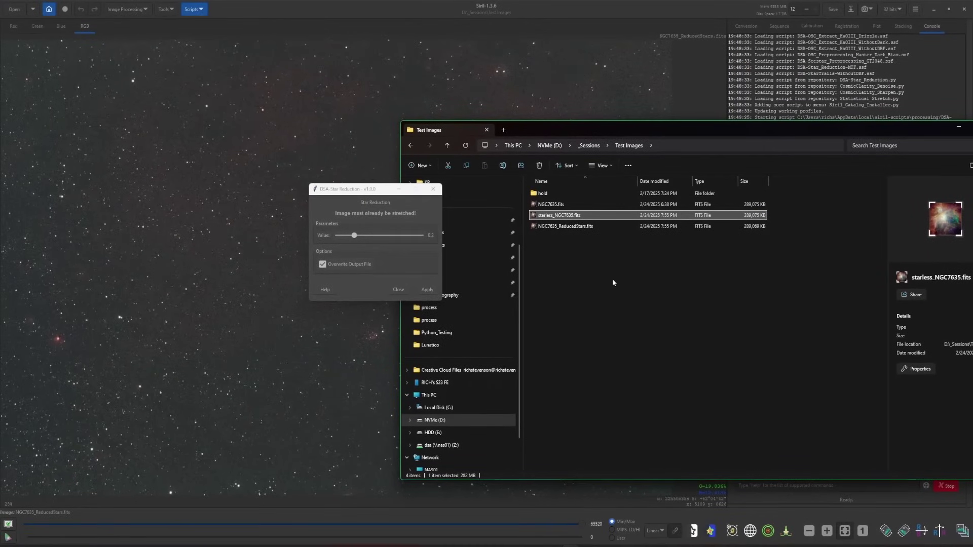
- Rerun star reduction at strength 0.10, then slightly lower, then at 0.11
click(957, 128)
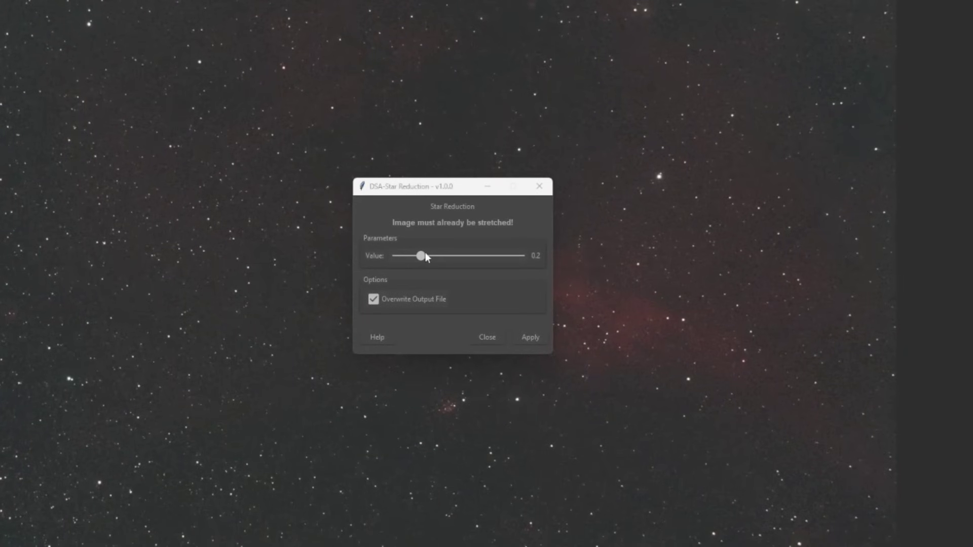
drag(425, 255, 409, 257)
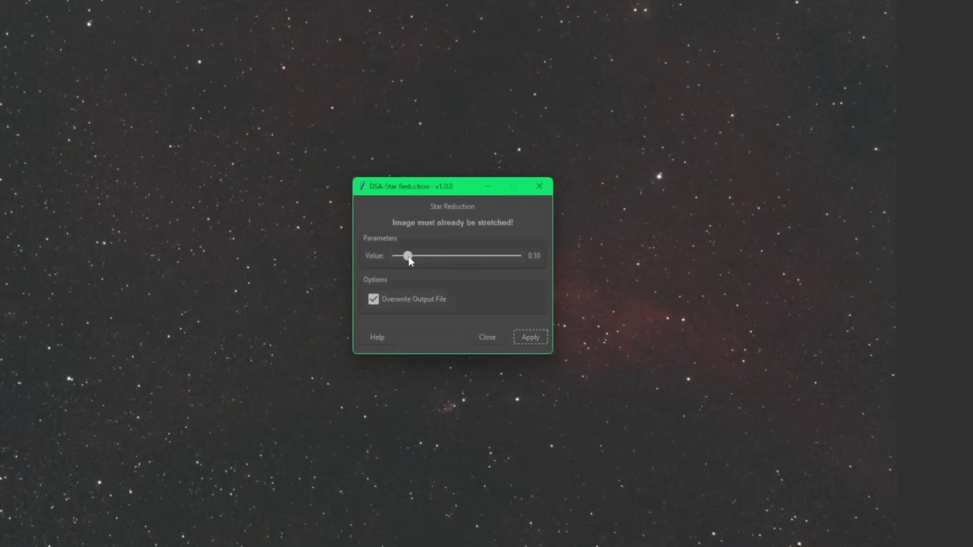
click(531, 337)
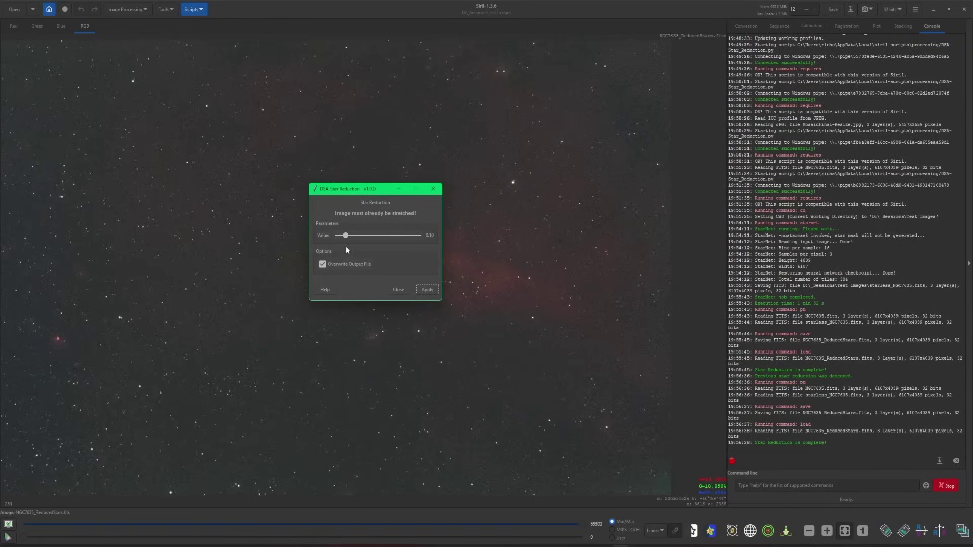
drag(345, 237, 341, 240)
click(428, 288)
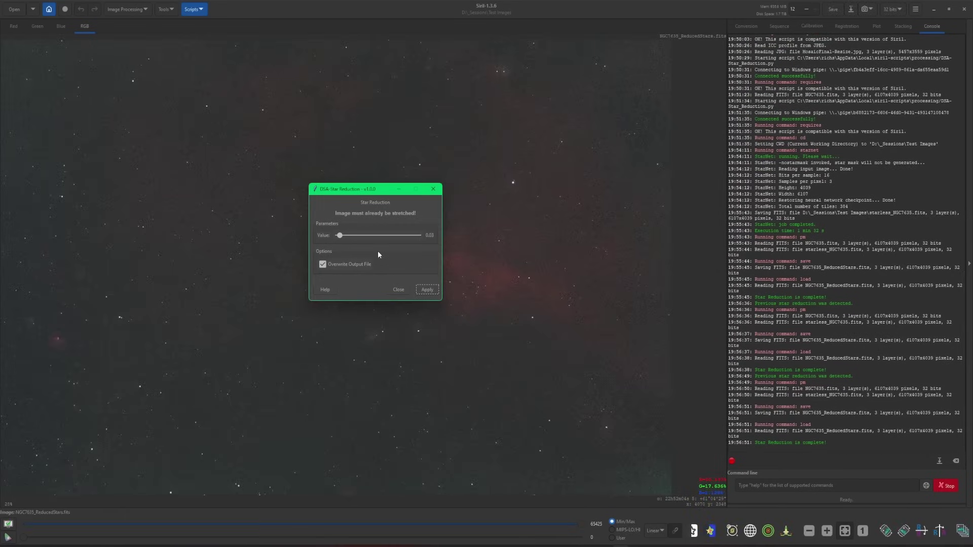
drag(341, 238, 343, 238)
click(429, 291)
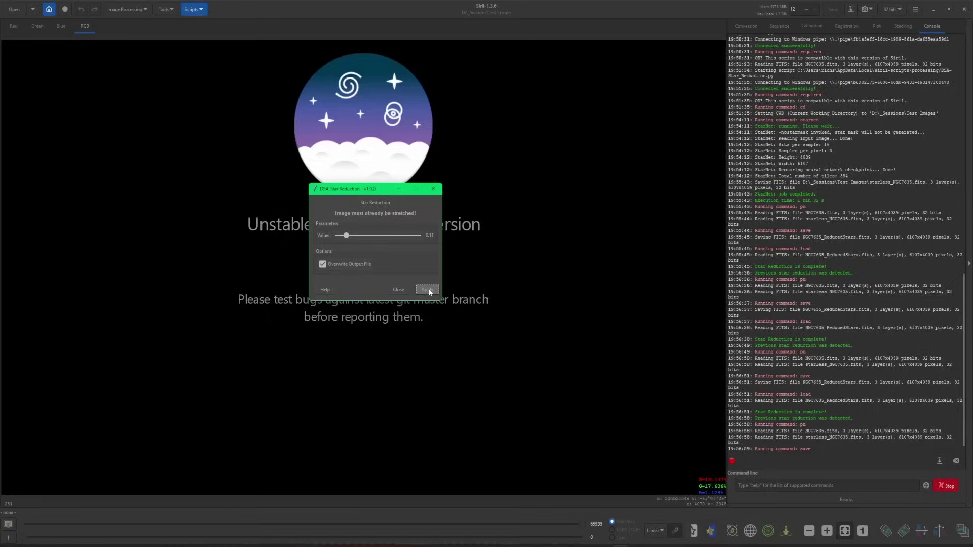
- Rerun star reduction at strengths 0.50, 0.69 and 0.99
click(429, 292)
drag(347, 235, 420, 258)
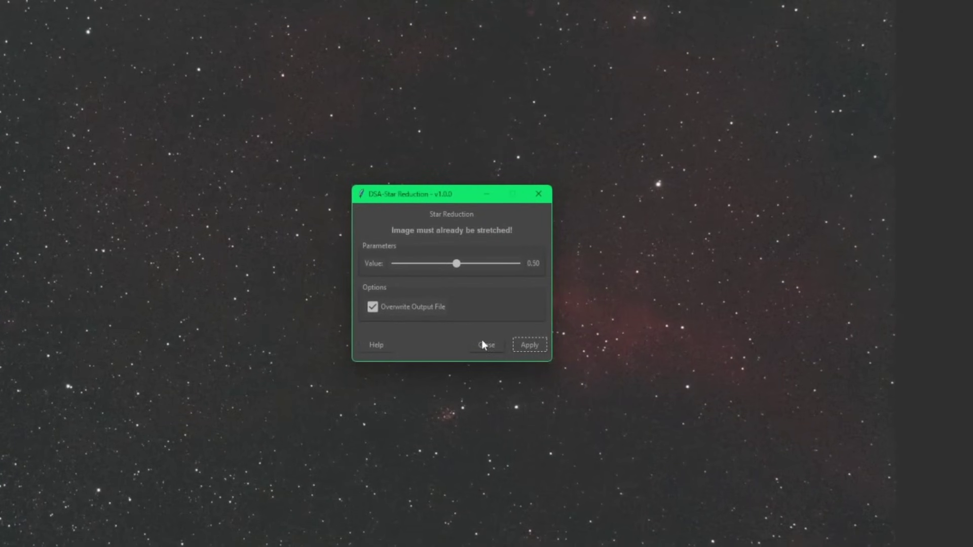
click(532, 344)
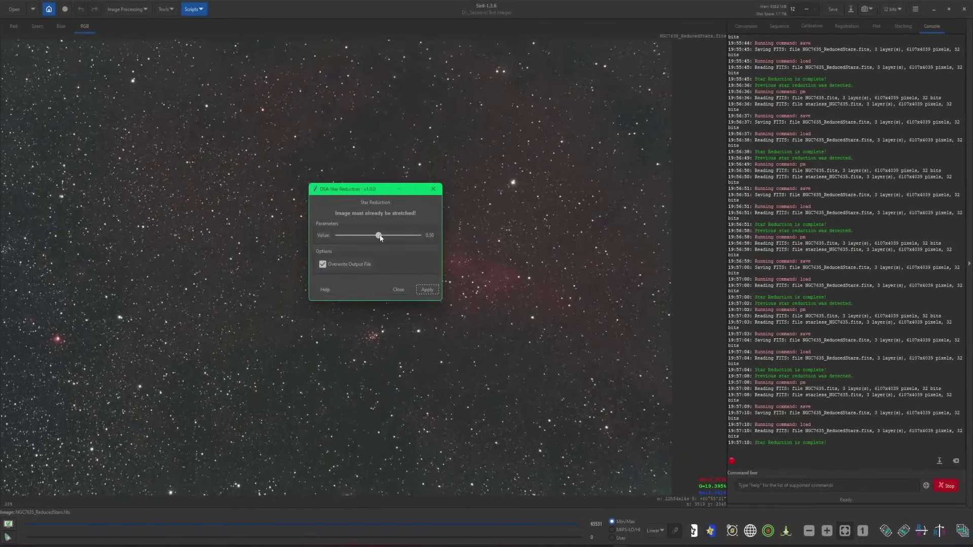
drag(379, 236, 395, 236)
click(431, 289)
drag(393, 241, 440, 239)
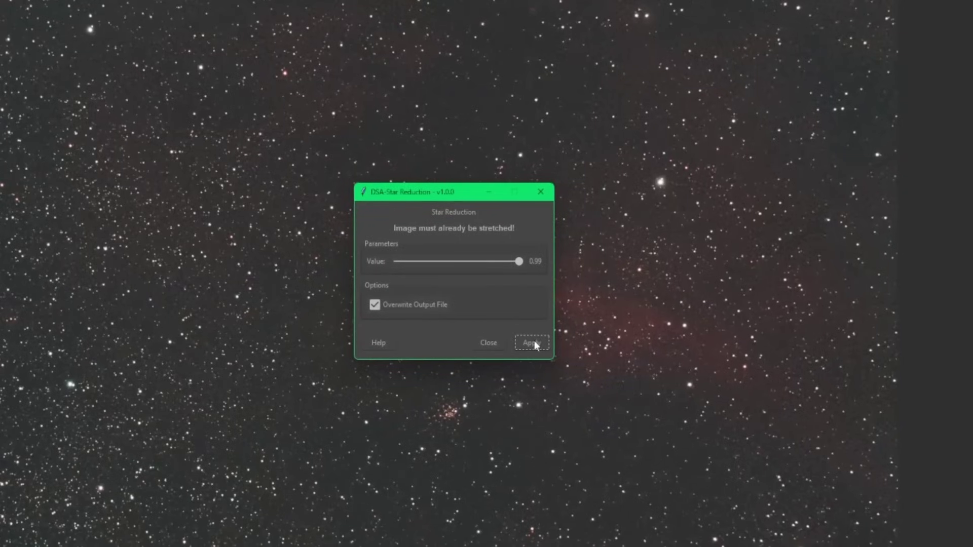
click(534, 343)
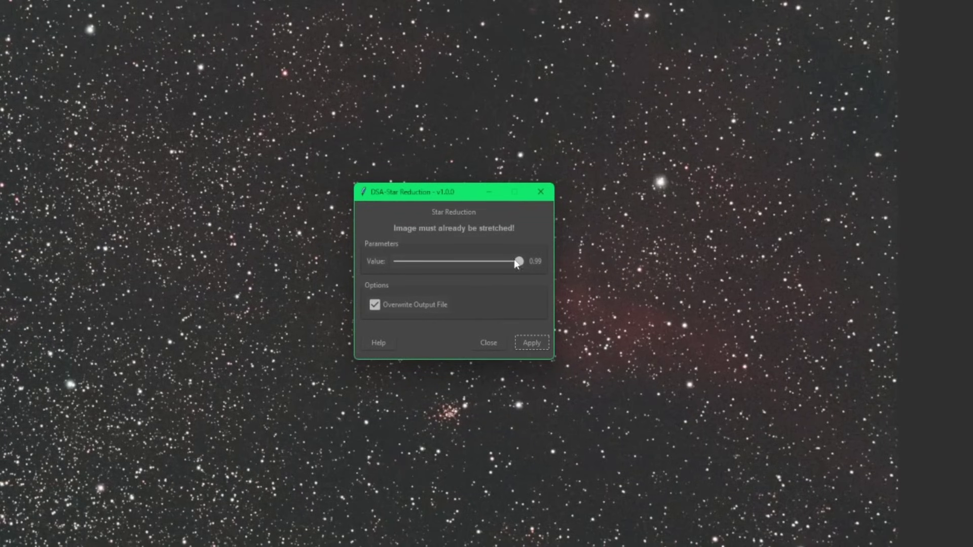
- Rerun star reduction at strength 0.01, then set the value to 0.25
drag(519, 260, 317, 275)
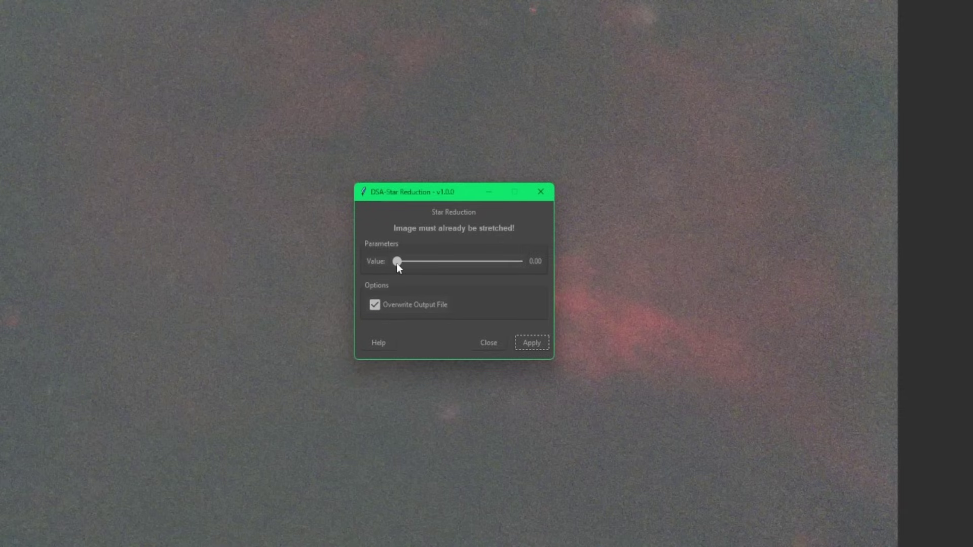
drag(399, 263, 398, 263)
click(535, 343)
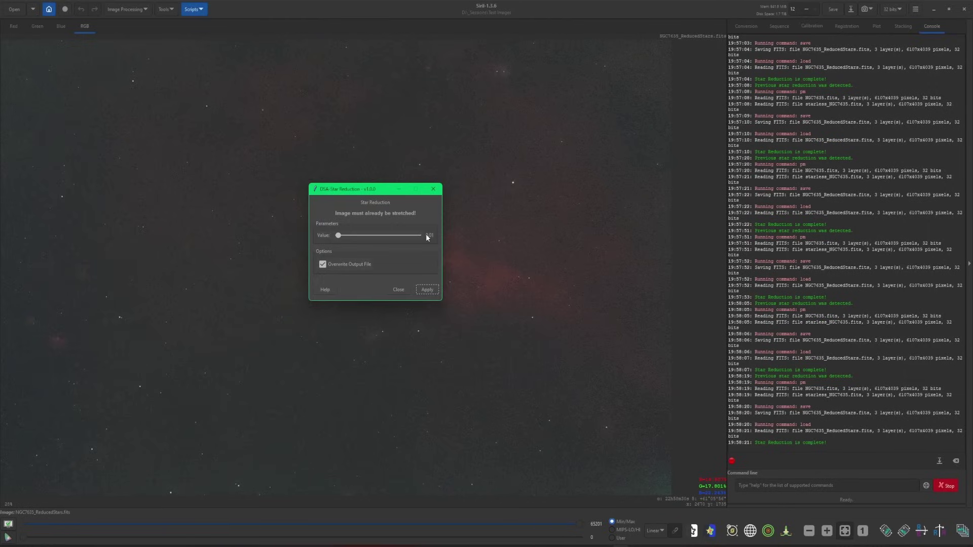
click(397, 236)
- With overwriting off, run reduction at 0.25, creating NGC7635_ReducedStars_0.25.fits
key(alt+Tab)
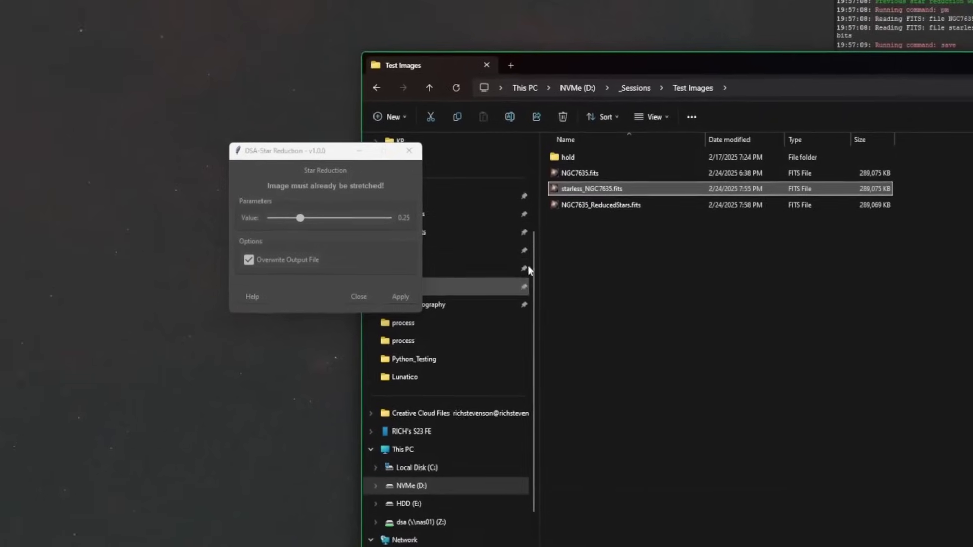
click(601, 205)
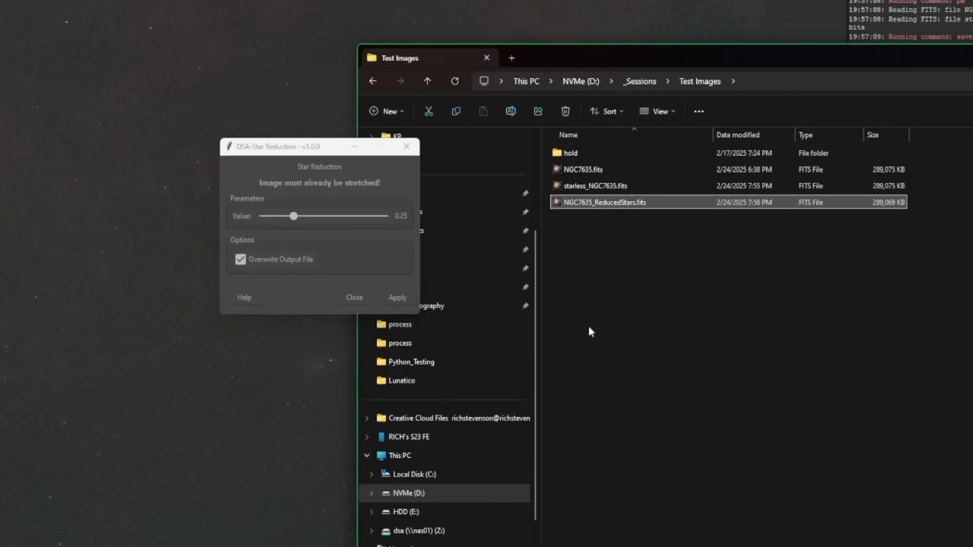
click(242, 259)
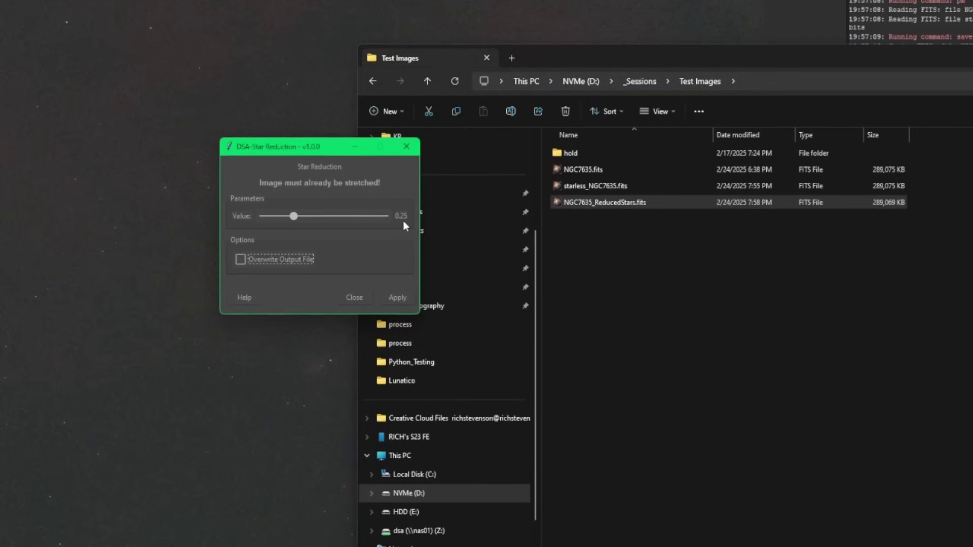
click(404, 295)
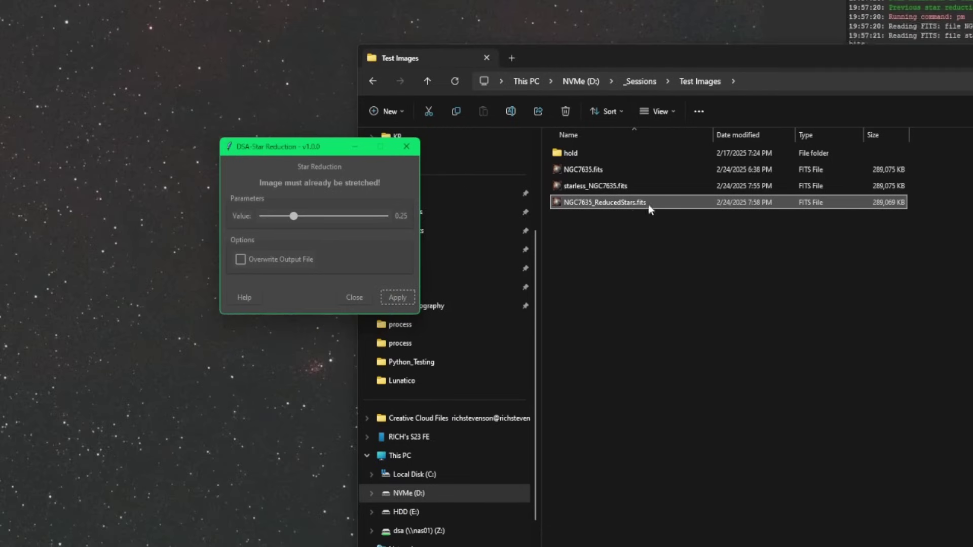
click(609, 225)
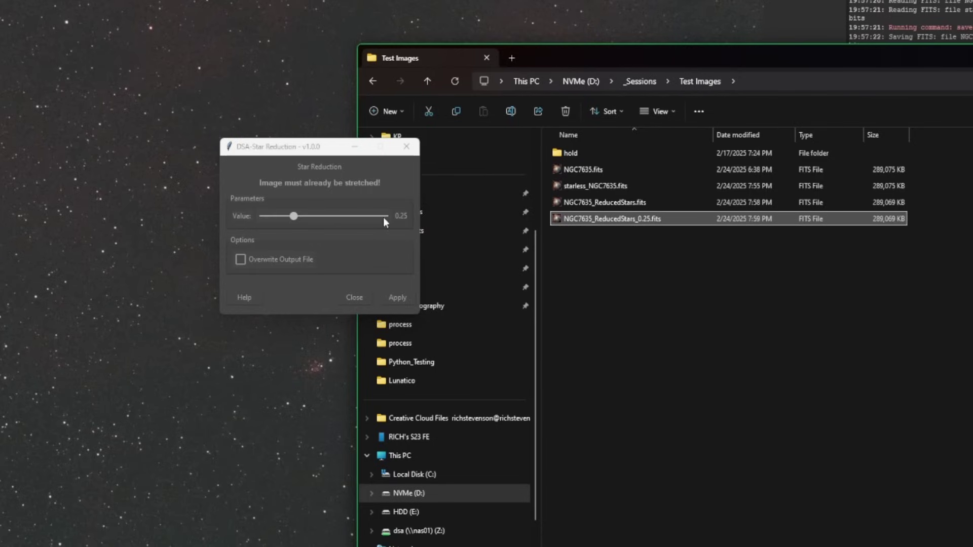
- Run reduction at 0.09, then at 0.60 with overwriting on, and check the resulting files
drag(294, 217, 273, 217)
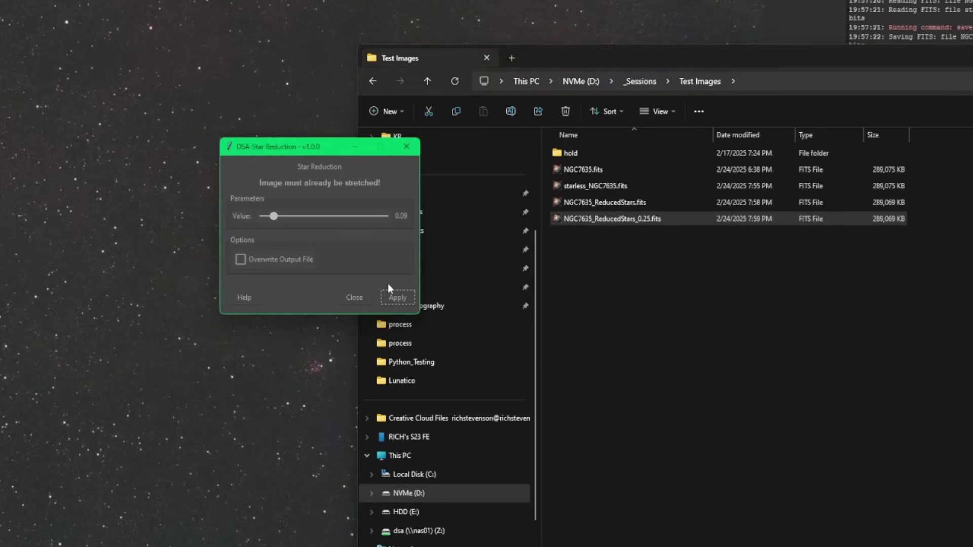
click(392, 298)
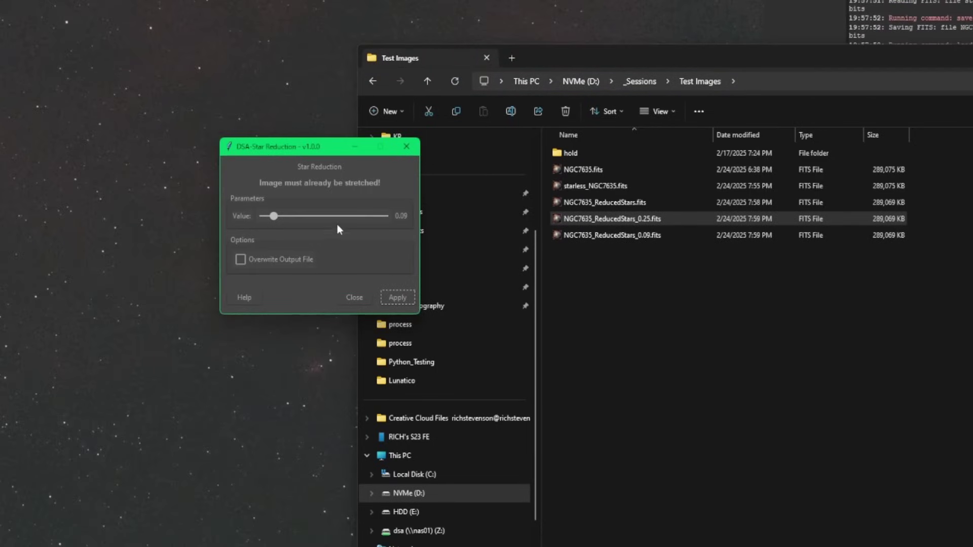
drag(273, 216, 336, 216)
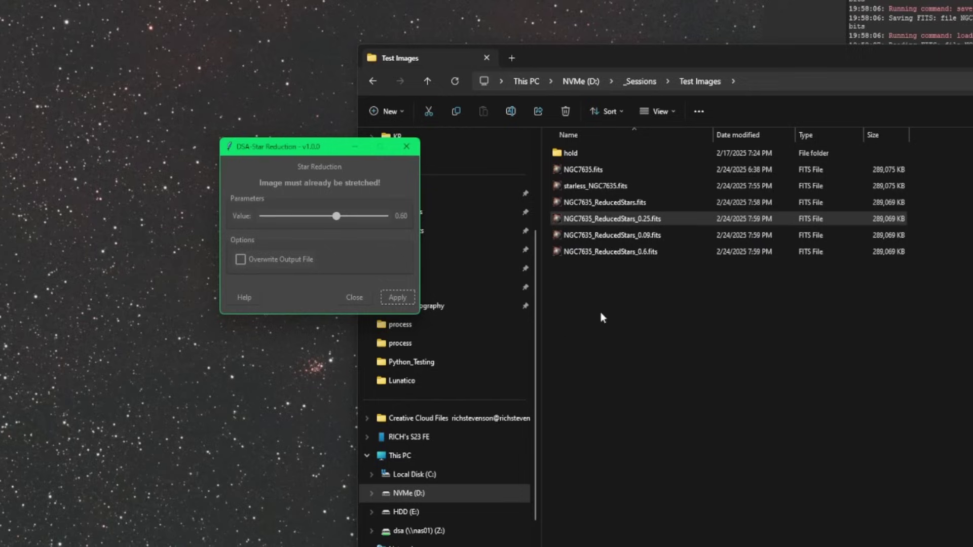
click(240, 260)
click(397, 299)
click(649, 203)
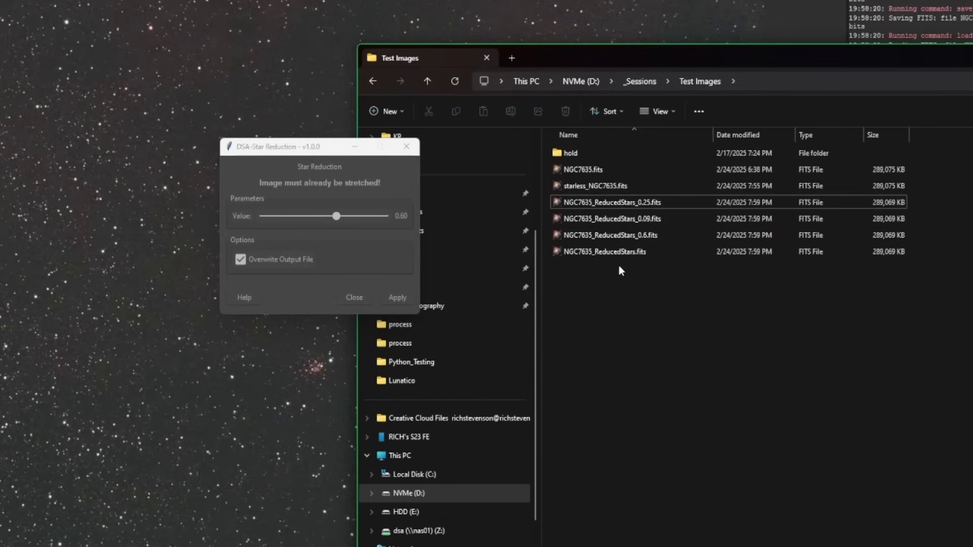
click(601, 181)
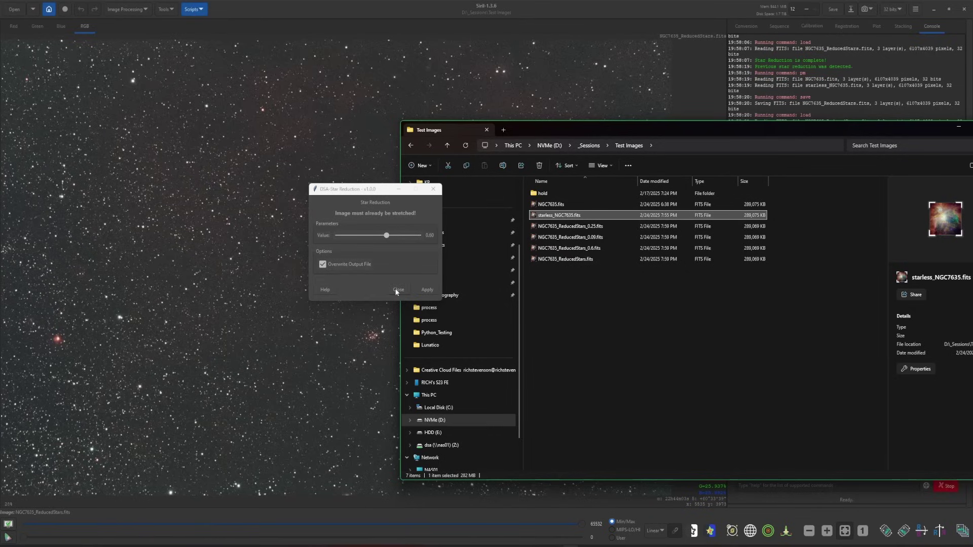
- Close the star reduction tool, retry DSA-Star_Reduction on the reduced image, and dismiss the refusal error
click(398, 289)
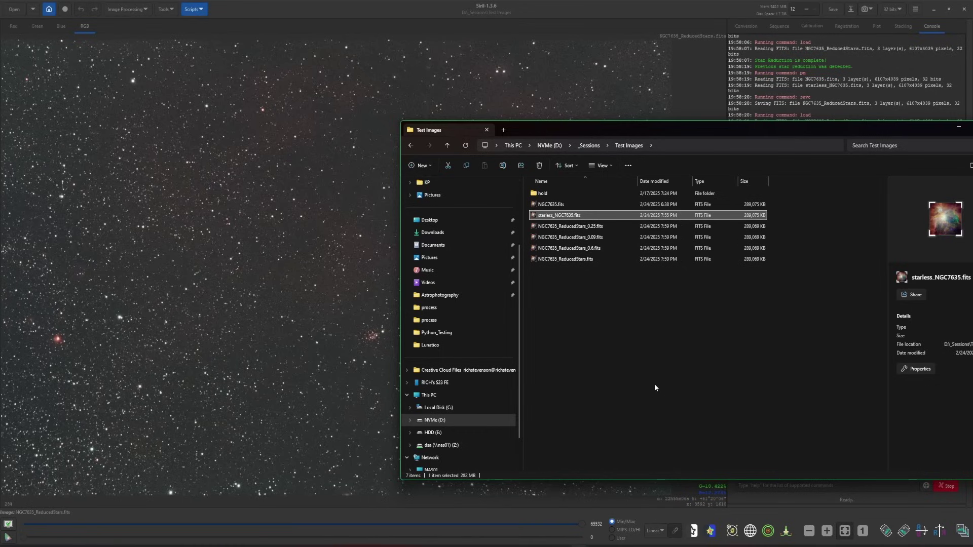
click(631, 92)
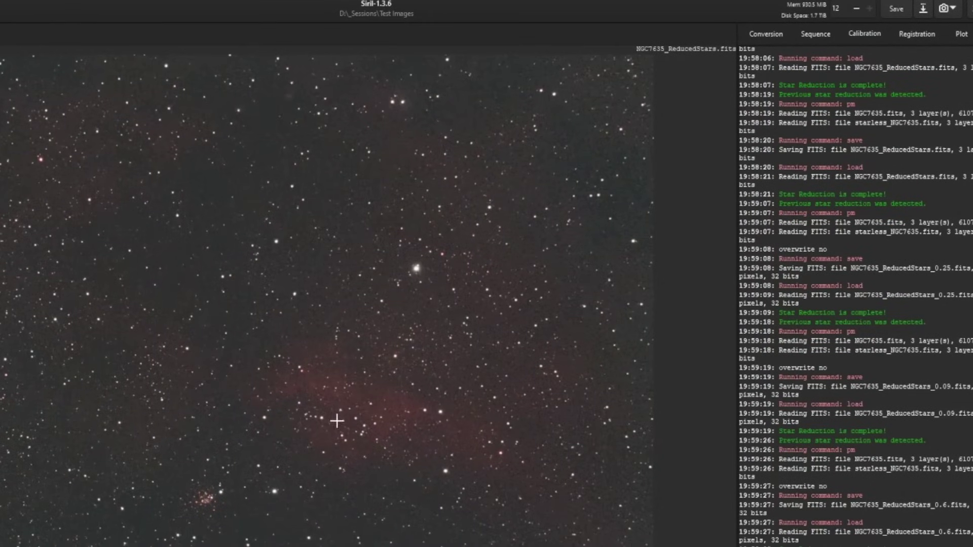
click(0, 10)
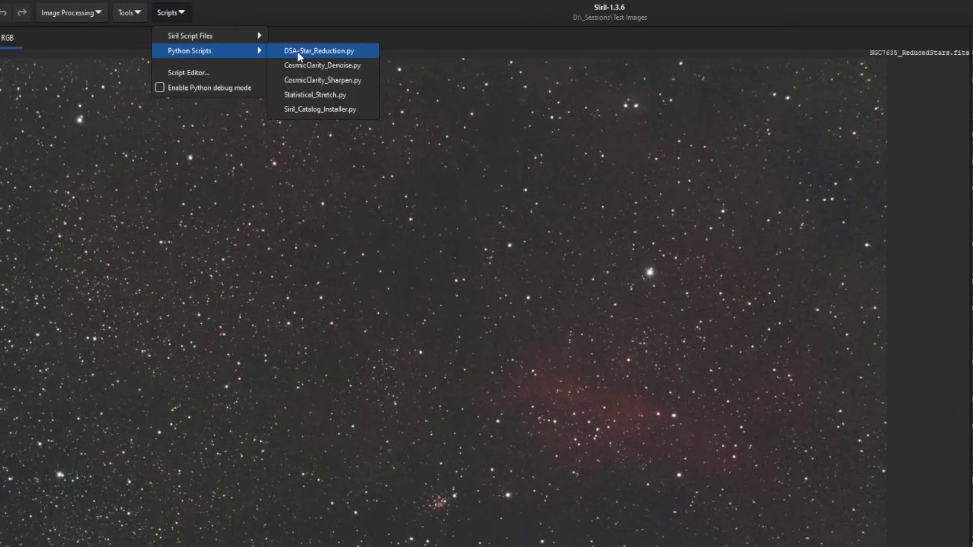
click(295, 52)
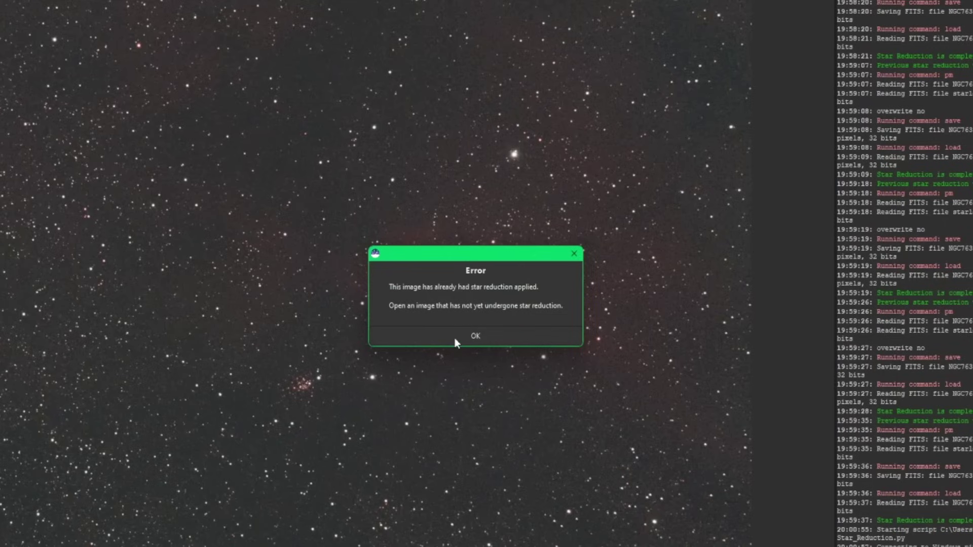
click(455, 339)
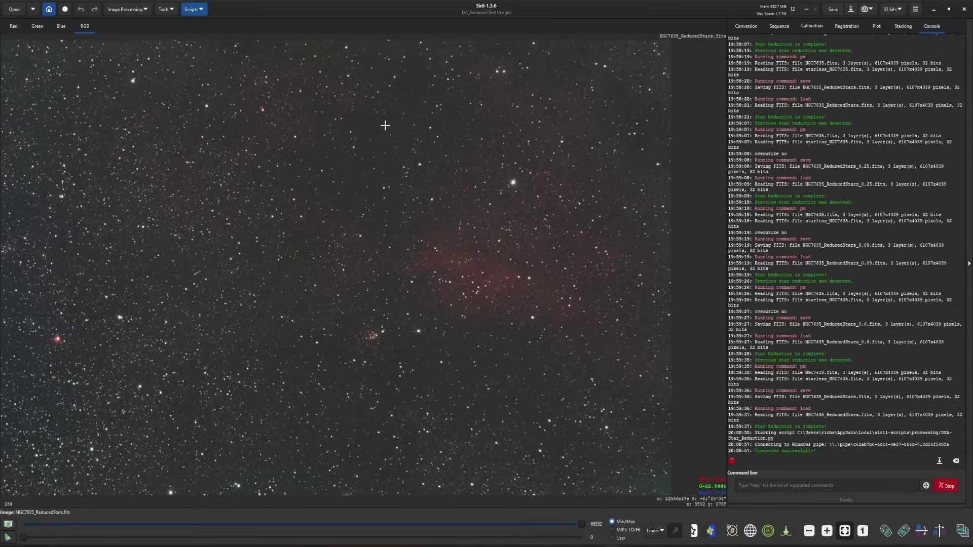
- Reload the original NGC7635.fits from recent files and launch the DSA-Star_Reduction script
click(34, 12)
click(50, 28)
click(193, 9)
mouse_move(208, 32)
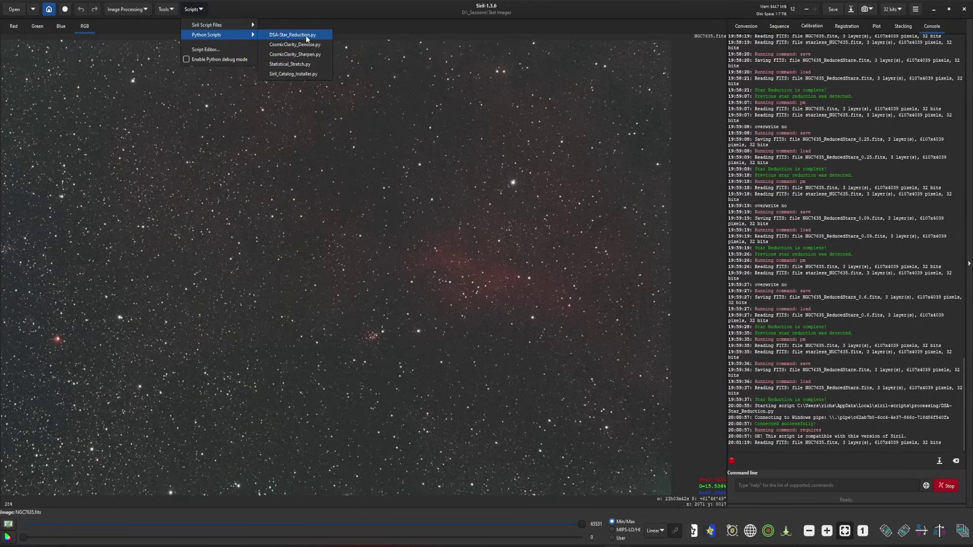
click(297, 33)
- Apply star reduction at strength 0.23, then view and close the script's help
drag(411, 140, 441, 192)
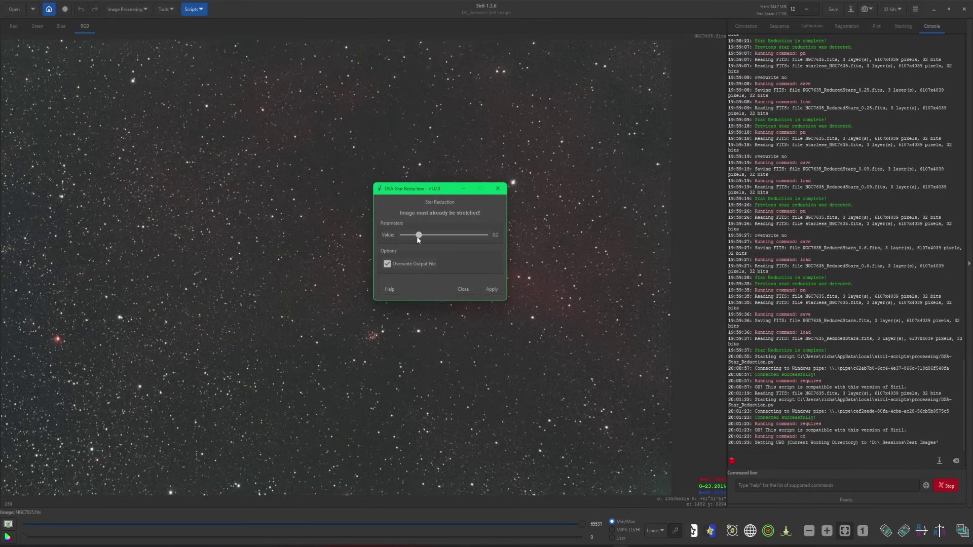
drag(417, 235, 434, 239)
click(492, 289)
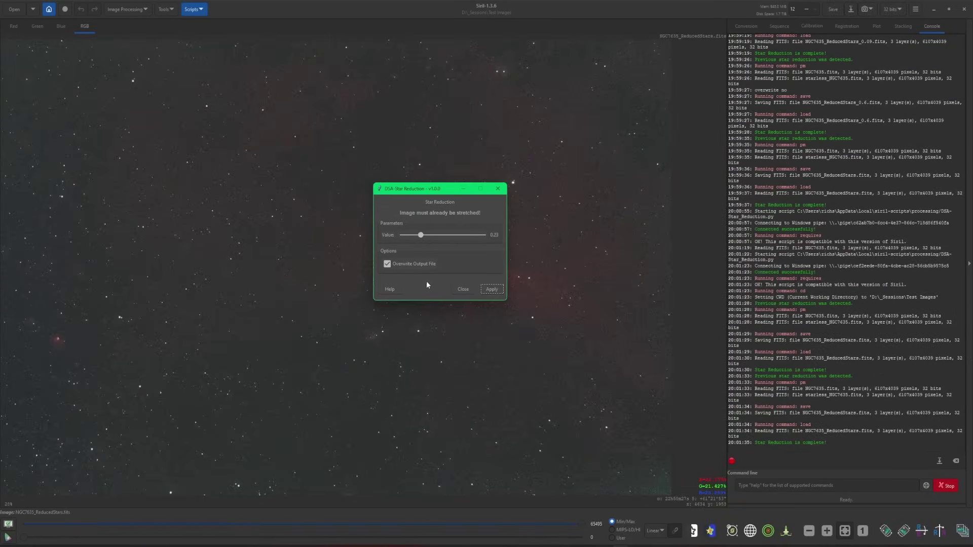
click(394, 291)
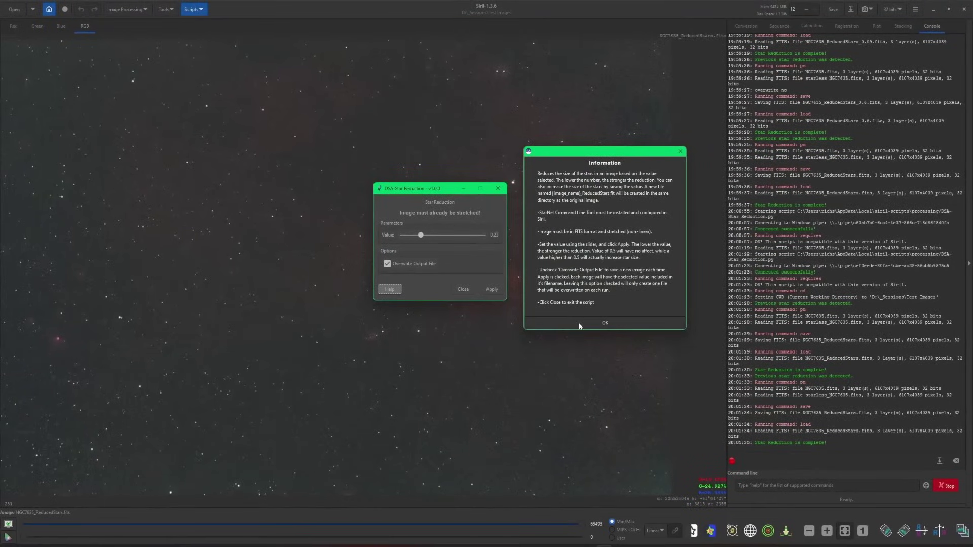
click(579, 323)
- Close the star reduction tool and delete starless_NGC7635.fits from Test Images in File Explorer
click(324, 287)
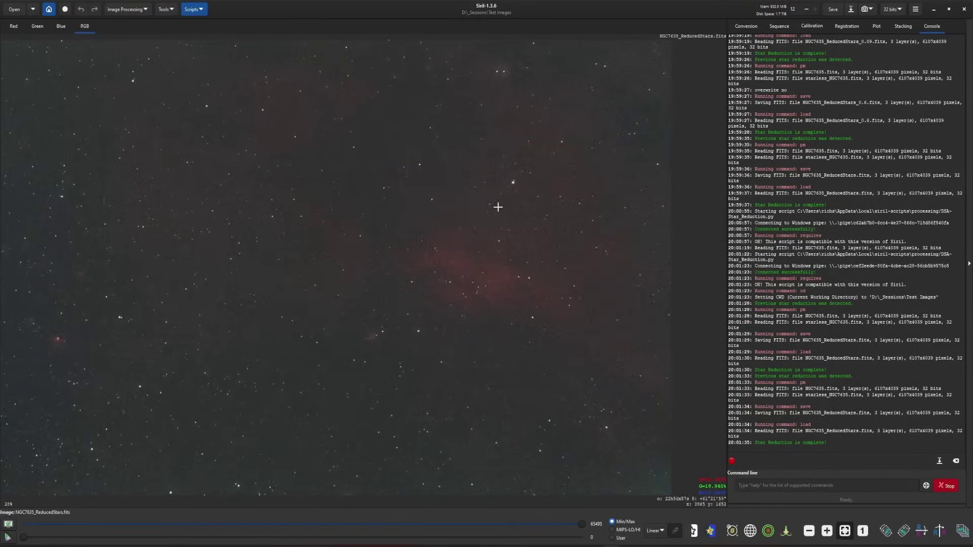
key(alt+Tab)
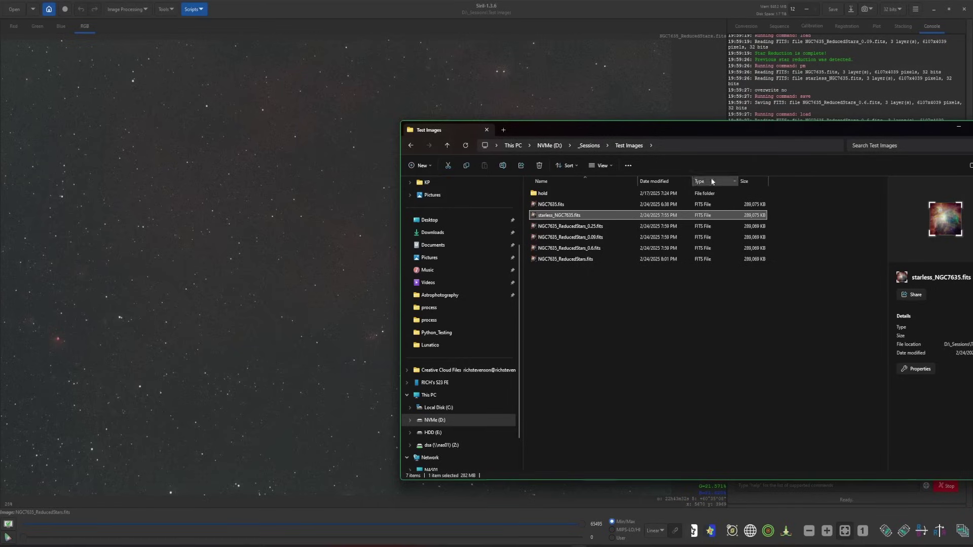
drag(665, 130, 489, 91)
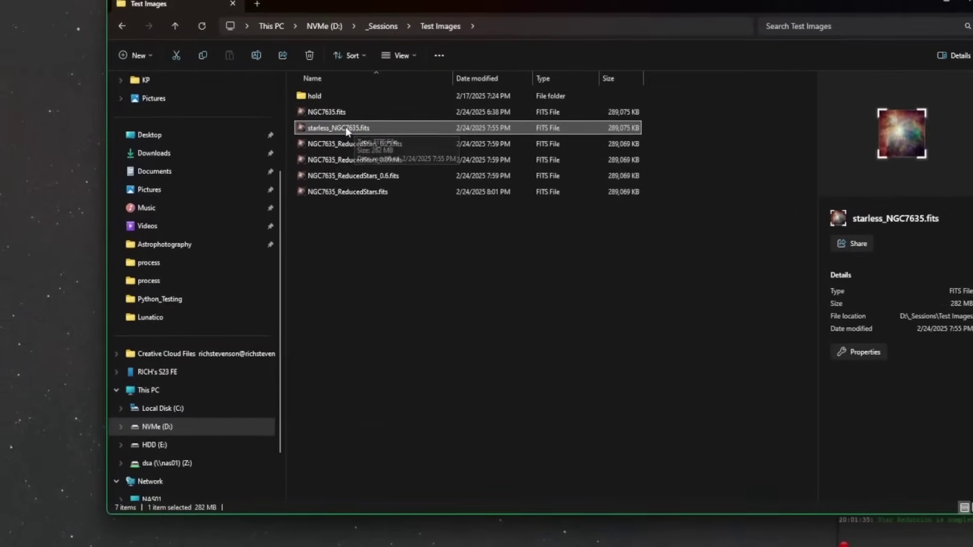
click(309, 56)
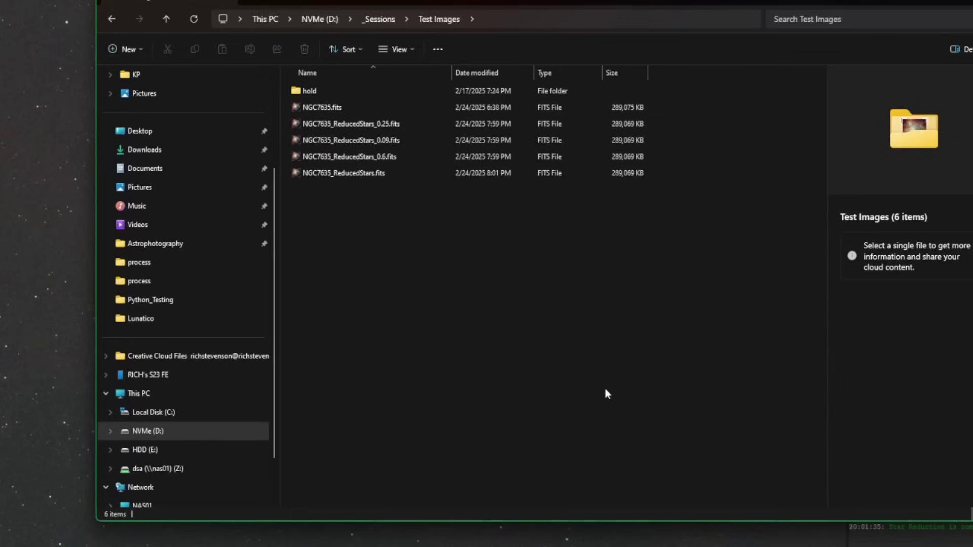
- Preview the 0.25, 0.09 and 0.6 reduced-stars files, NGC7635_ReducedStars.fits and the original NGC7635.fits
click(397, 142)
click(395, 159)
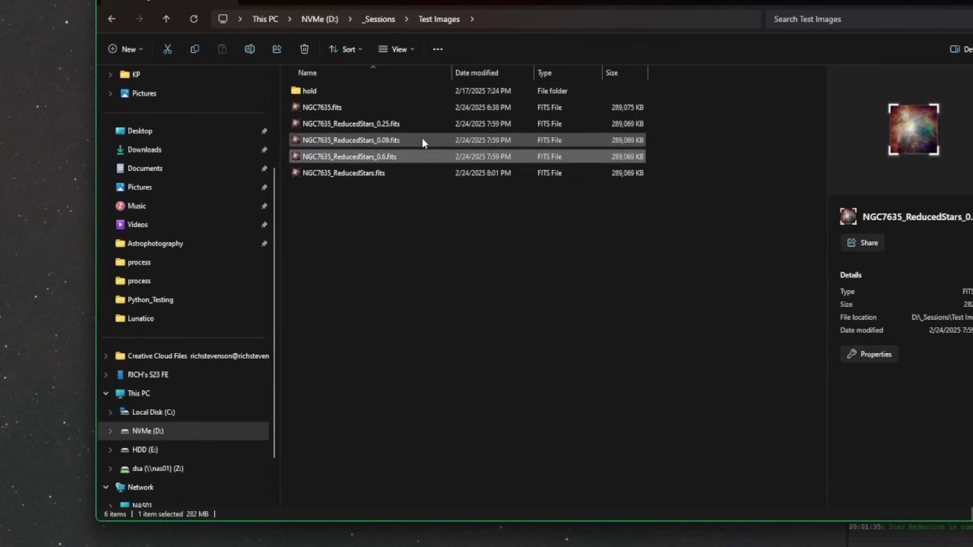
click(420, 126)
click(417, 141)
click(414, 156)
click(403, 175)
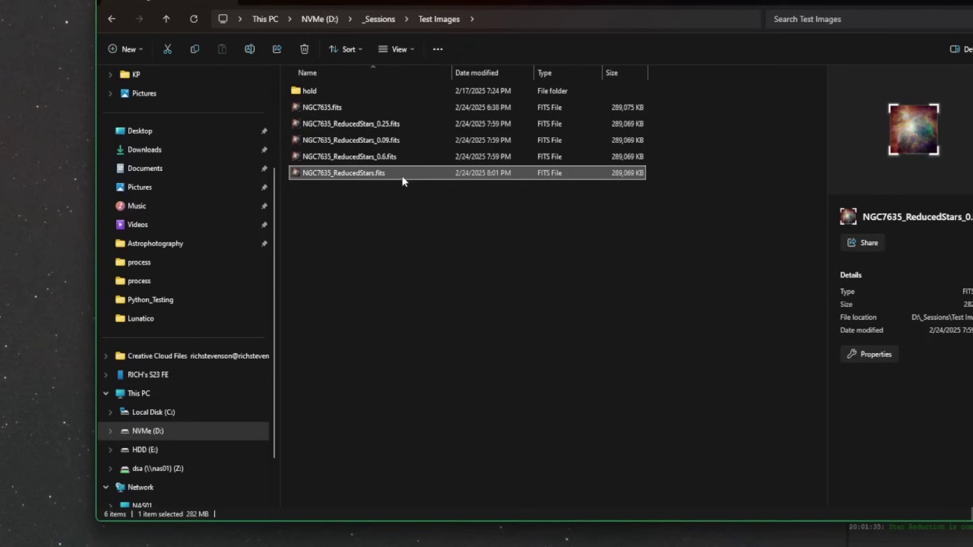
click(424, 140)
click(428, 125)
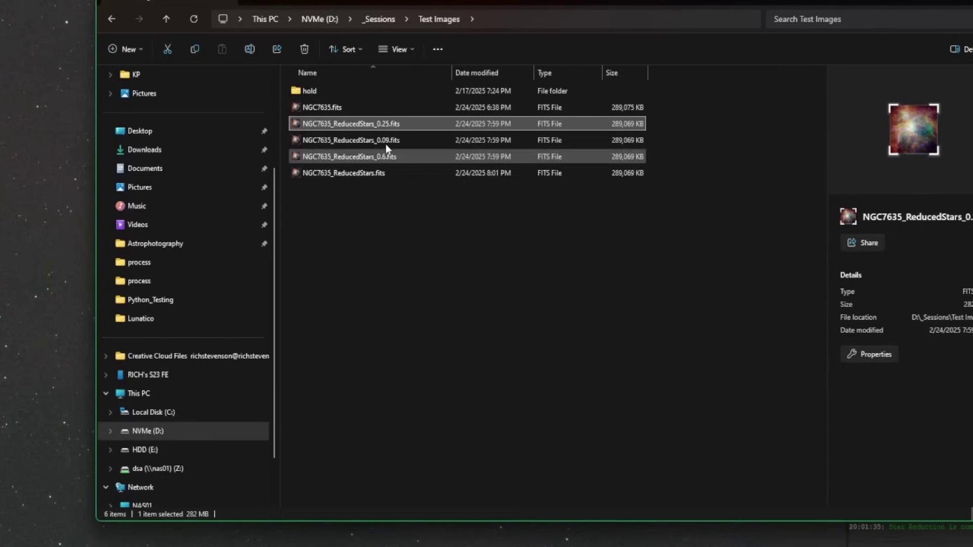
click(343, 109)
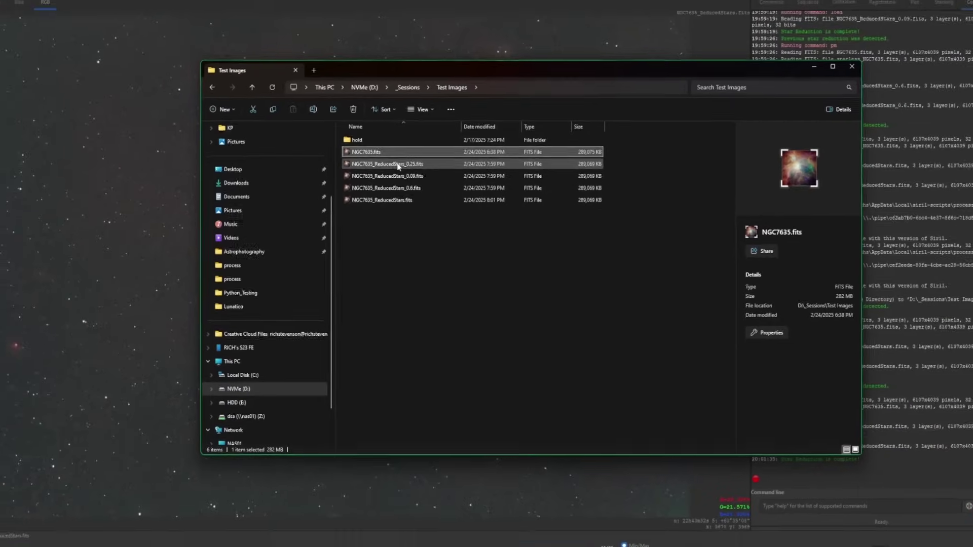
click(370, 124)
click(408, 185)
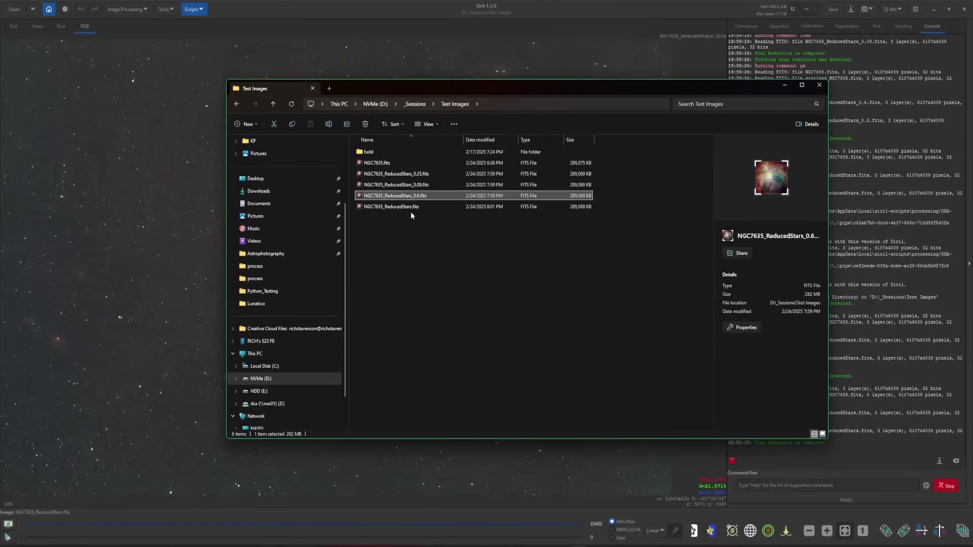